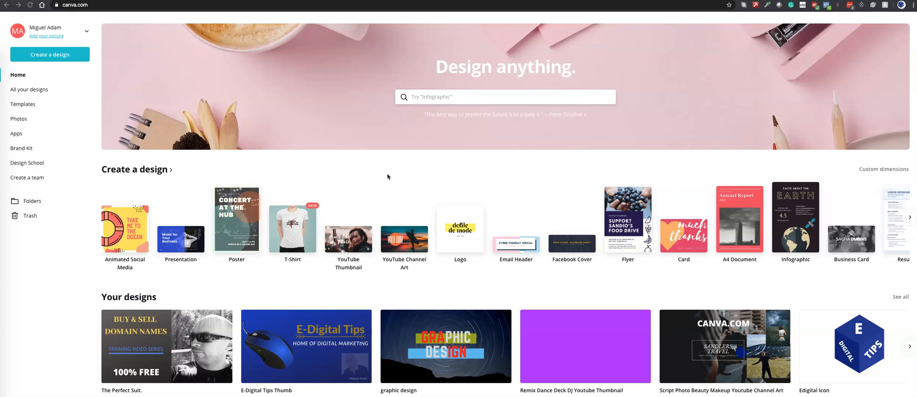
Search the design templates for "youtube thumbnail" using the recent search
{"action": "left_click", "coordinate": [426, 98]}
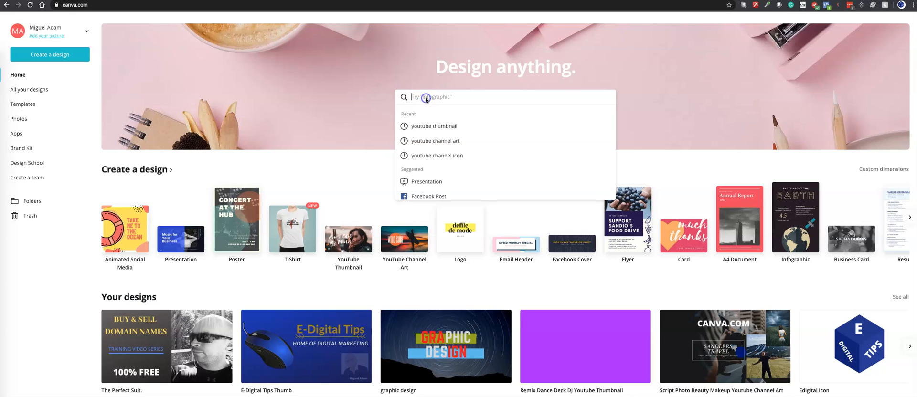
{"action": "left_click", "coordinate": [427, 128]}
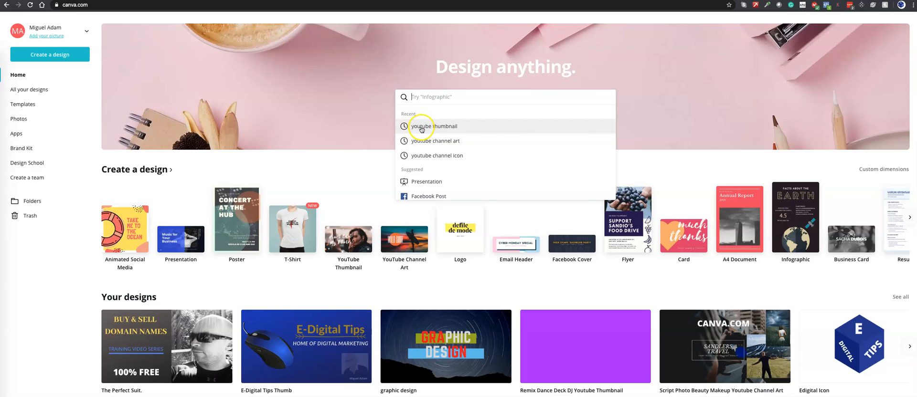
{"action": "left_click", "coordinate": [422, 127]}
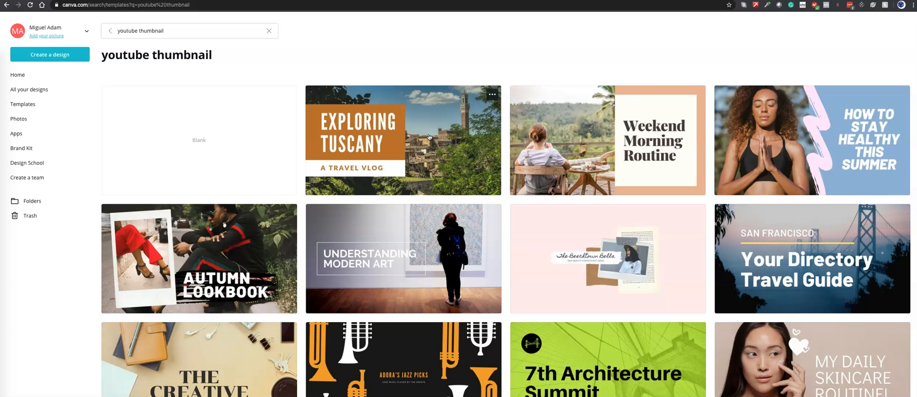
Look through the YouTube thumbnail templates for a suitable starting layout
{"action": "scroll", "coordinate": [341, 146], "scroll_direction": "down", "scroll_amount": 1}
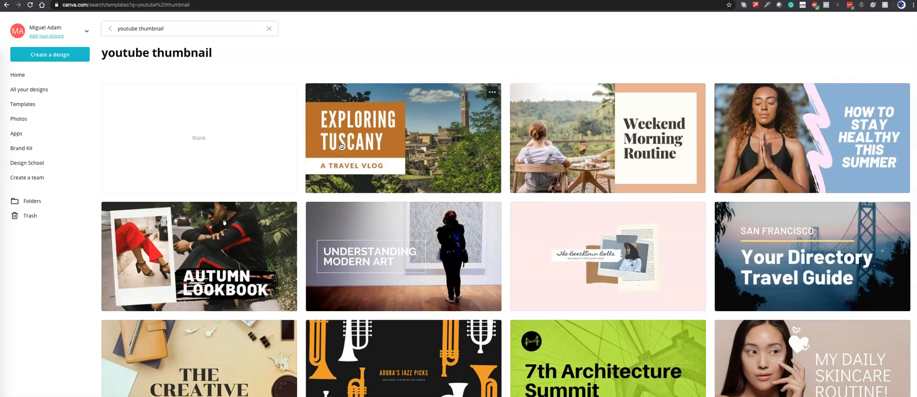
{"action": "scroll", "coordinate": [340, 145], "scroll_direction": "down", "scroll_amount": 2}
{"action": "left_click", "coordinate": [326, 210]}
{"action": "scroll", "coordinate": [326, 207], "scroll_direction": "down", "scroll_amount": 3}
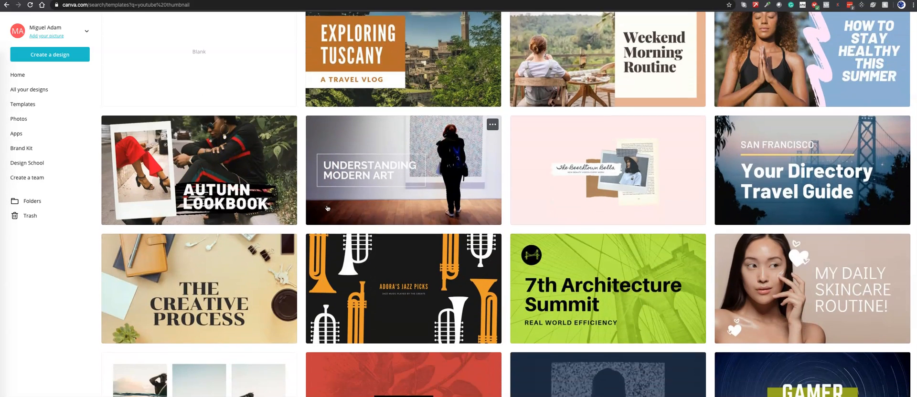
{"action": "scroll", "coordinate": [327, 207], "scroll_direction": "down", "scroll_amount": 2}
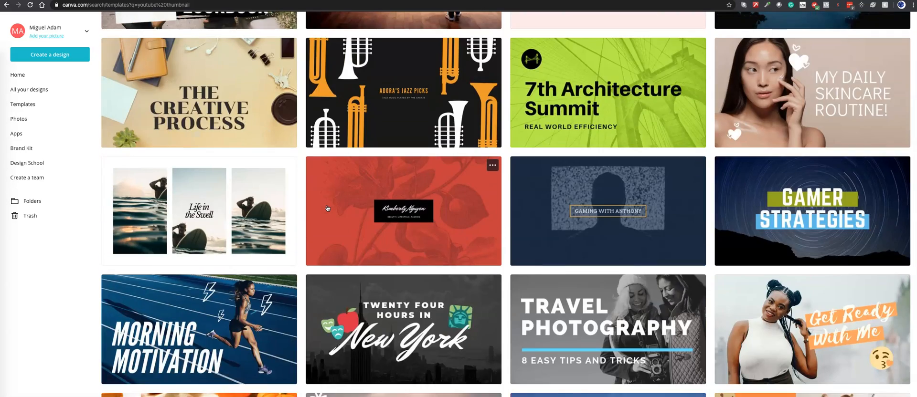
{"action": "scroll", "coordinate": [328, 208], "scroll_direction": "down", "scroll_amount": 2}
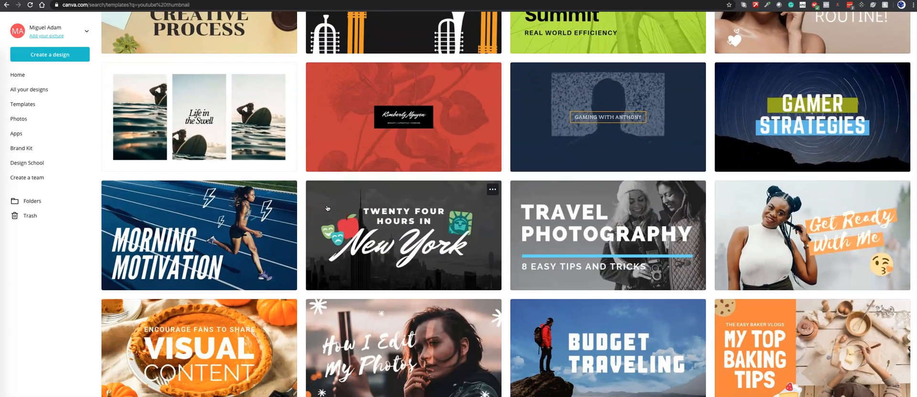
{"action": "scroll", "coordinate": [327, 208], "scroll_direction": "down", "scroll_amount": 3}
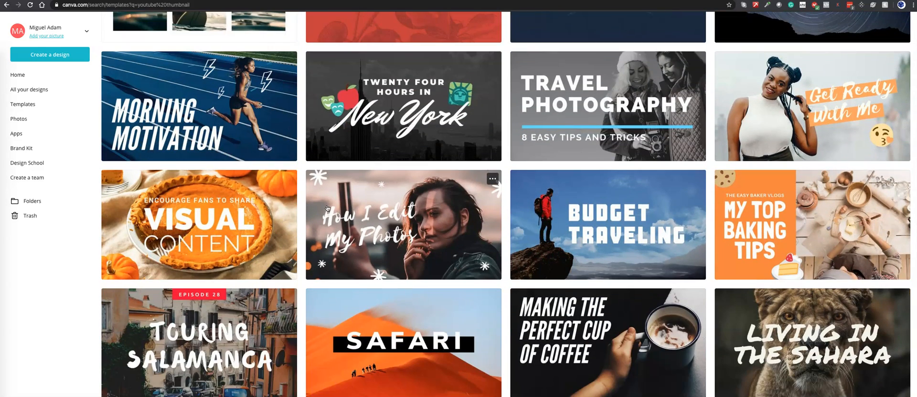
{"action": "scroll", "coordinate": [327, 208], "scroll_direction": "down", "scroll_amount": 1}
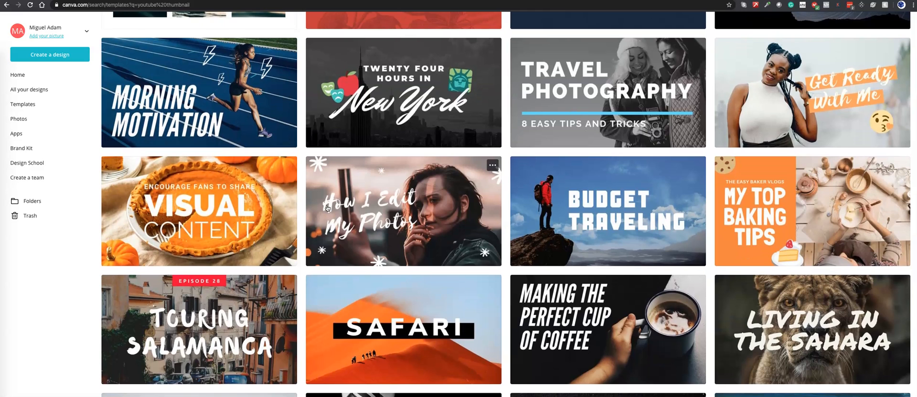
{"action": "scroll", "coordinate": [327, 208], "scroll_direction": "down", "scroll_amount": 1}
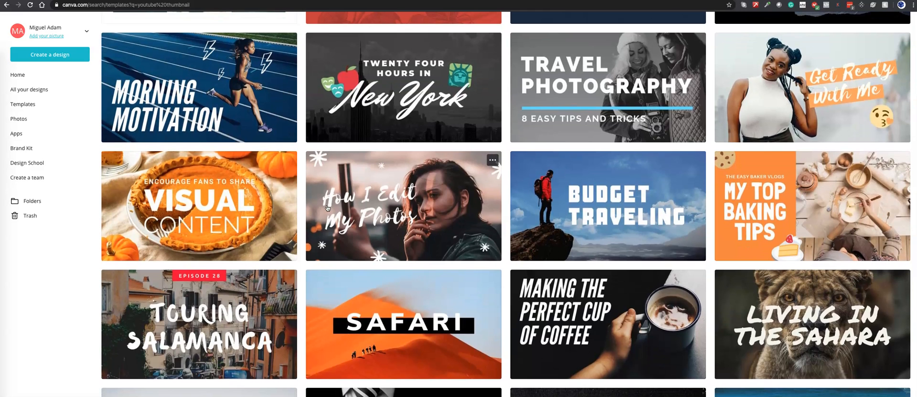
{"action": "scroll", "coordinate": [327, 208], "scroll_direction": "down", "scroll_amount": 3}
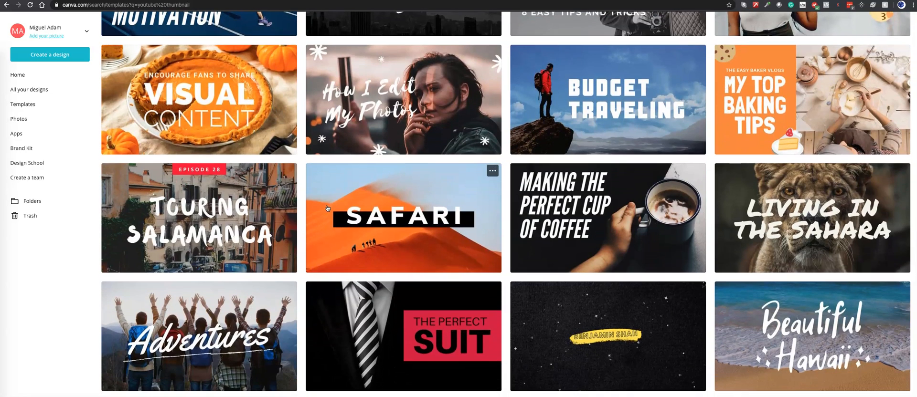
Start a new design from the Coffee Tutorial YouTube Thumbnail template with the "Making the perfect cup of coffee" headline
{"action": "left_click", "coordinate": [327, 187]}
{"action": "left_click", "coordinate": [648, 220]}
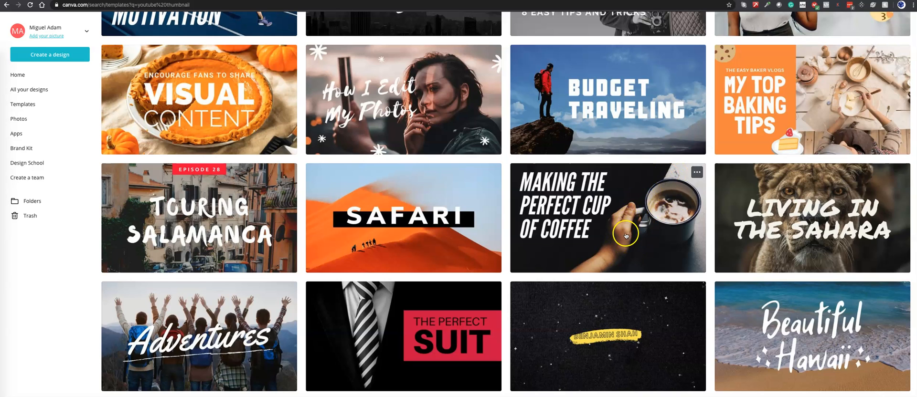
{"action": "left_click", "coordinate": [601, 234]}
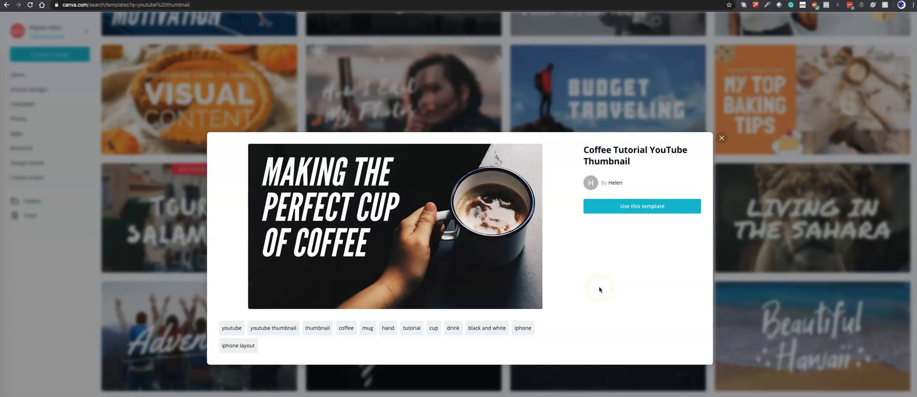
{"action": "left_click", "coordinate": [623, 209]}
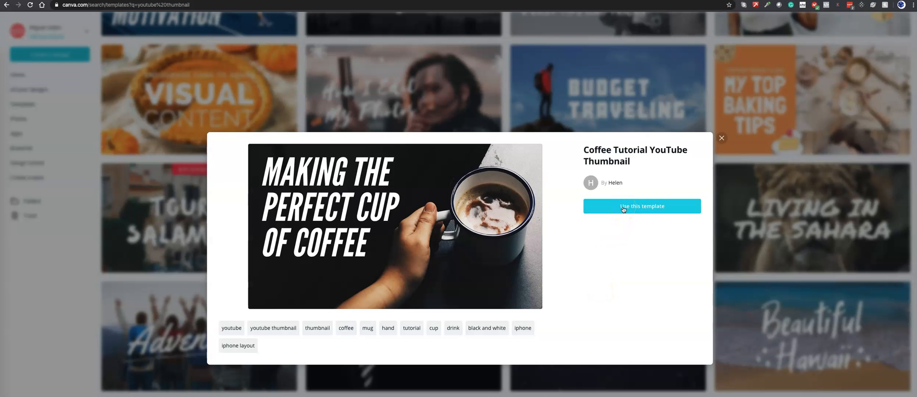
{"action": "left_click", "coordinate": [588, 317]}
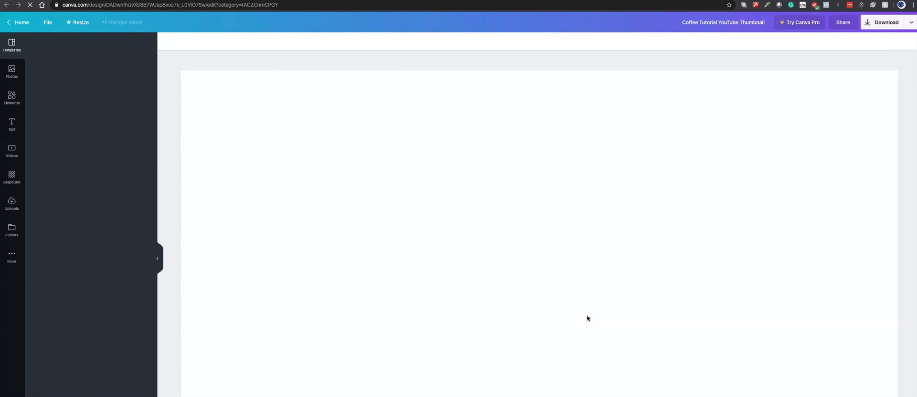
{"action": "left_click", "coordinate": [582, 311]}
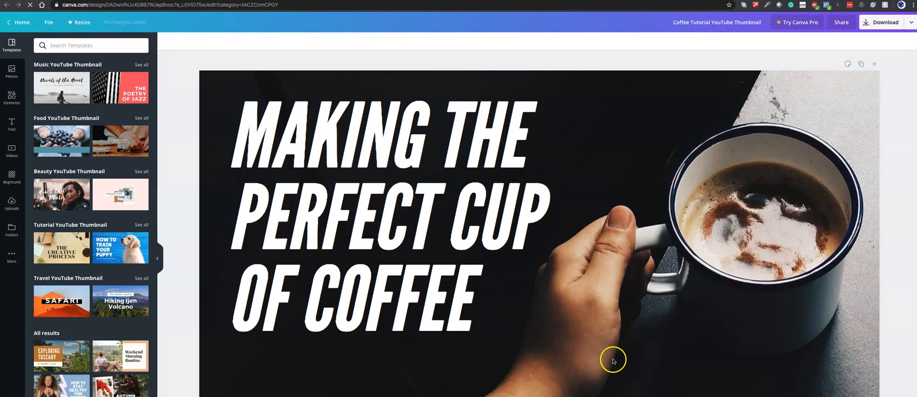
Replace the entire headline text with "CREATE A YOUTUBE THUMBNAIL"
{"action": "left_click", "coordinate": [431, 215]}
{"action": "left_click", "coordinate": [423, 216]}
{"action": "left_click", "coordinate": [475, 280]}
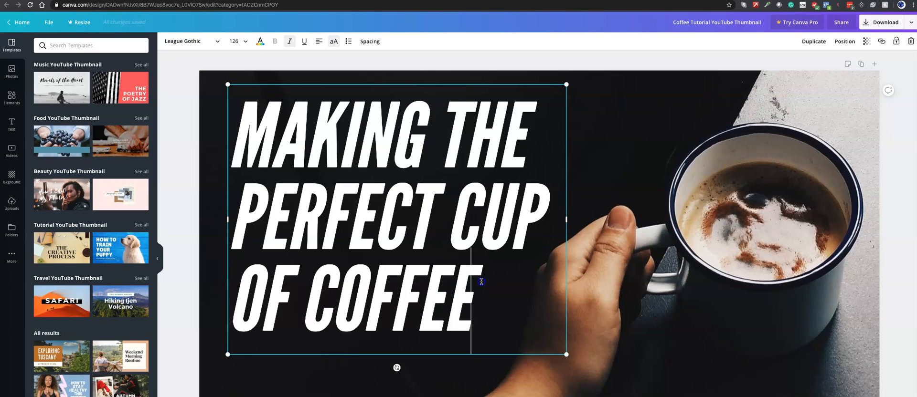
{"action": "left_click_drag", "start_coordinate": [485, 281], "coordinate": [245, 139]}
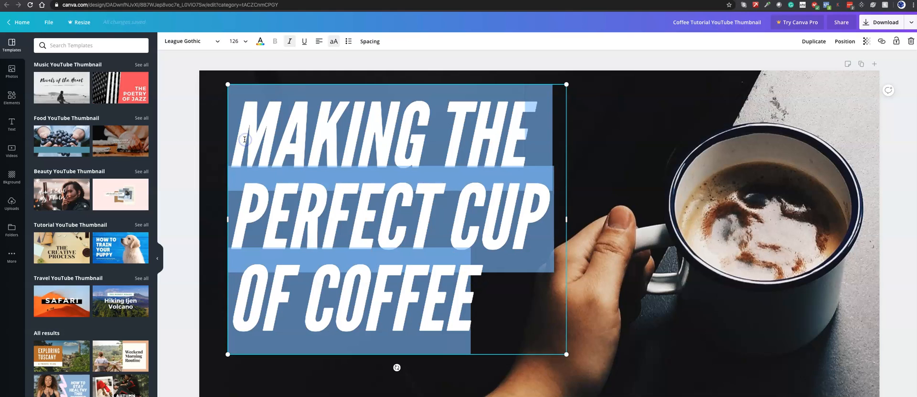
{"action": "type", "text": "CREATE"}
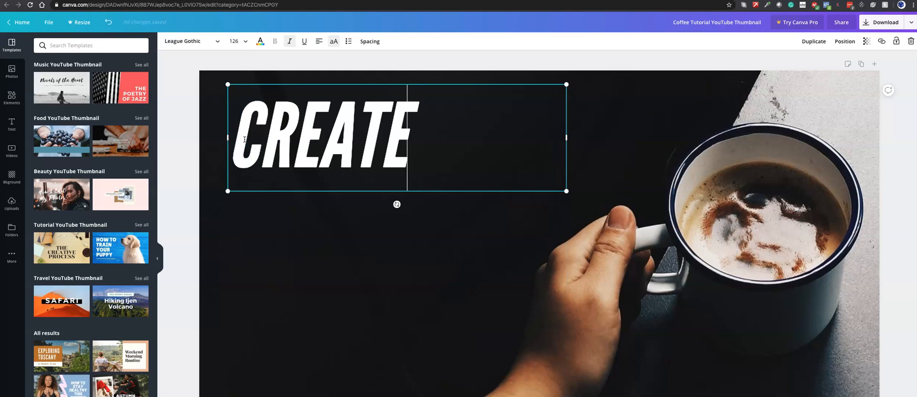
{"action": "type", "text": " A YO"}
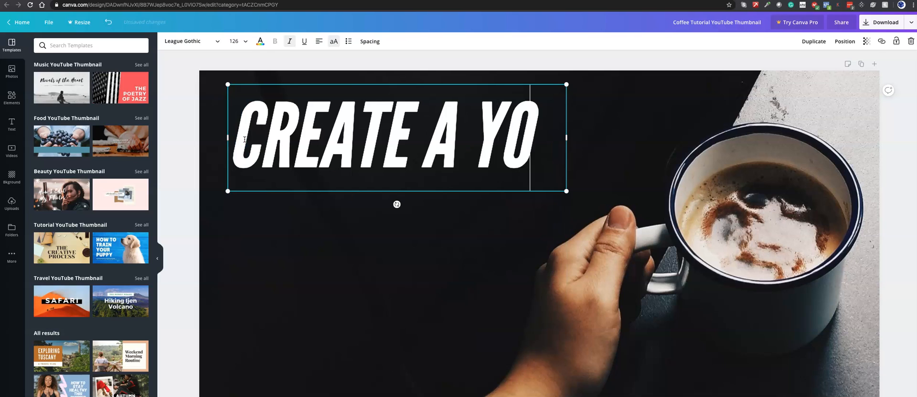
{"action": "type", "text": "UTUBE THUMBNAIL"}
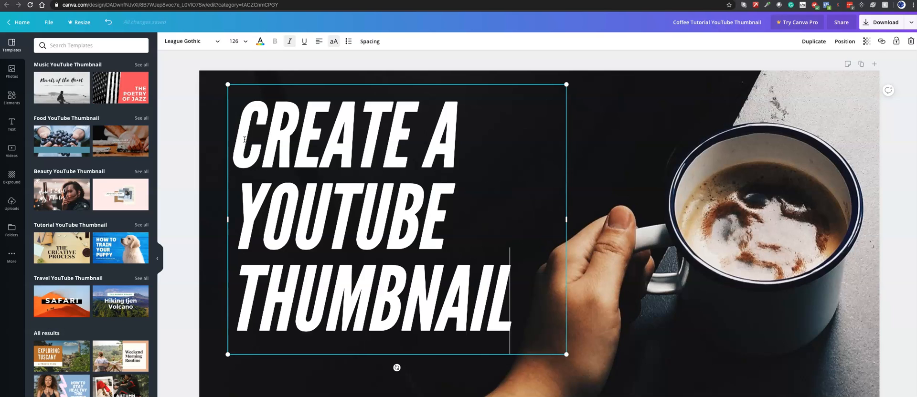
Recolor only the word YOUTUBE in the headline to a custom red, #d80a0a
{"action": "left_click_drag", "start_coordinate": [516, 290], "coordinate": [271, 143]}
{"action": "left_click", "coordinate": [385, 202]}
{"action": "left_click_drag", "start_coordinate": [457, 200], "coordinate": [228, 202]}
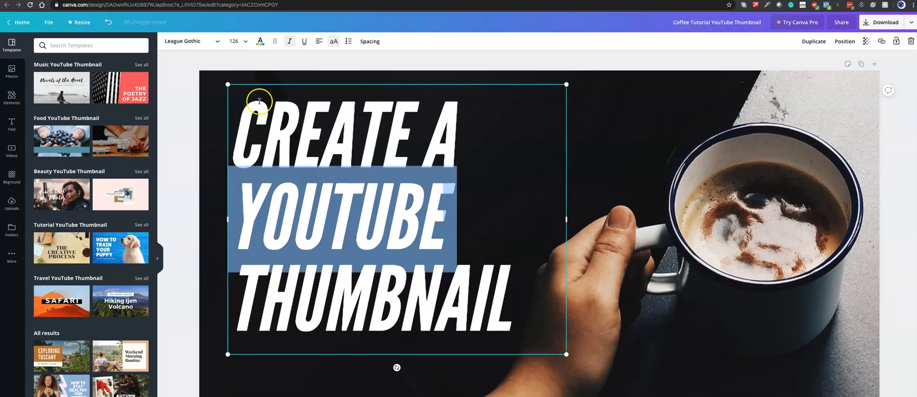
{"action": "left_click", "coordinate": [260, 41]}
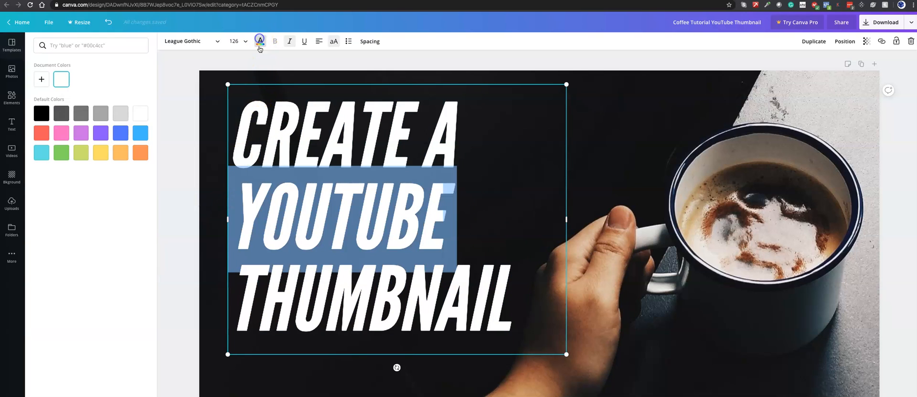
{"action": "left_click", "coordinate": [41, 133]}
{"action": "left_click", "coordinate": [48, 86]}
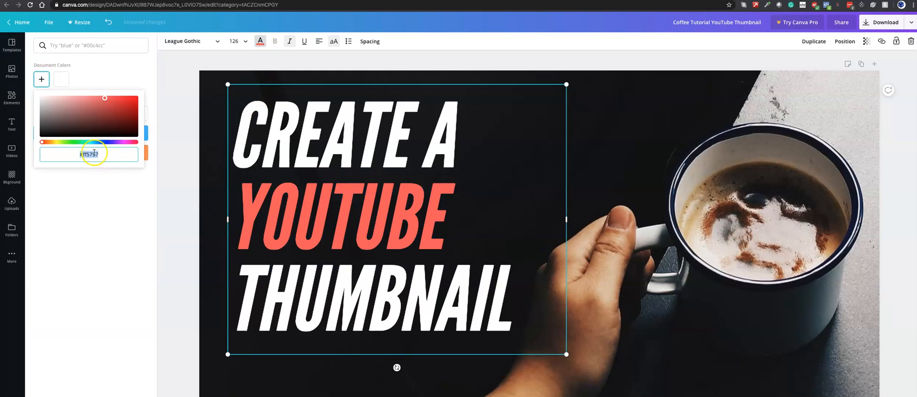
{"action": "left_click_drag", "start_coordinate": [103, 97], "coordinate": [145, 104]}
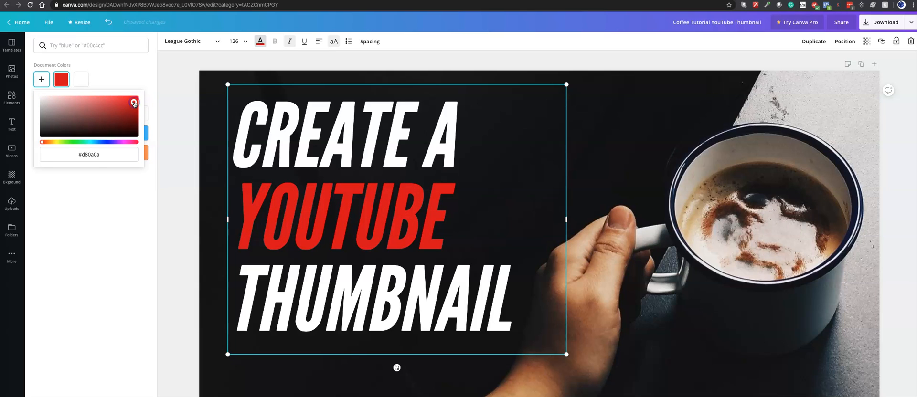
{"action": "left_click", "coordinate": [124, 201]}
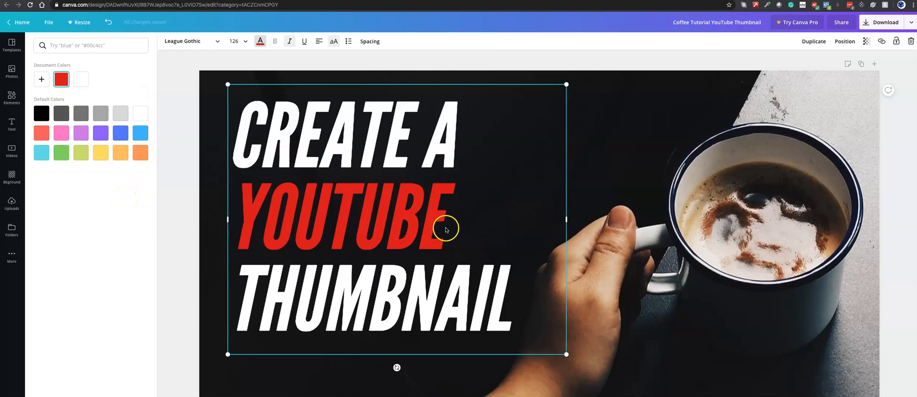
Underline the word THUMBNAIL in the headline and deselect the text box
{"action": "left_click", "coordinate": [329, 311]}
{"action": "left_click_drag", "start_coordinate": [236, 301], "coordinate": [505, 294]}
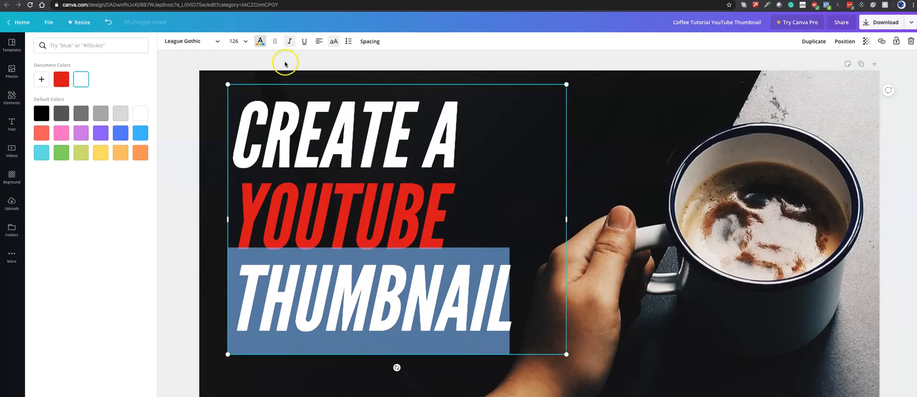
{"action": "left_click", "coordinate": [304, 41]}
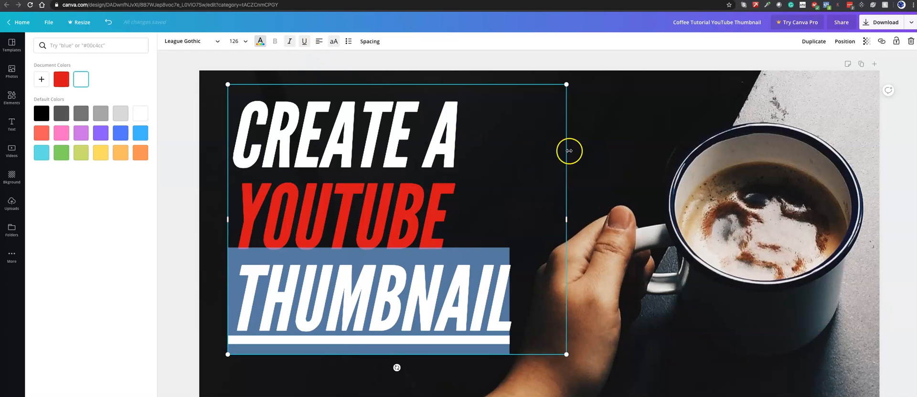
{"action": "key", "text": "Escape"}
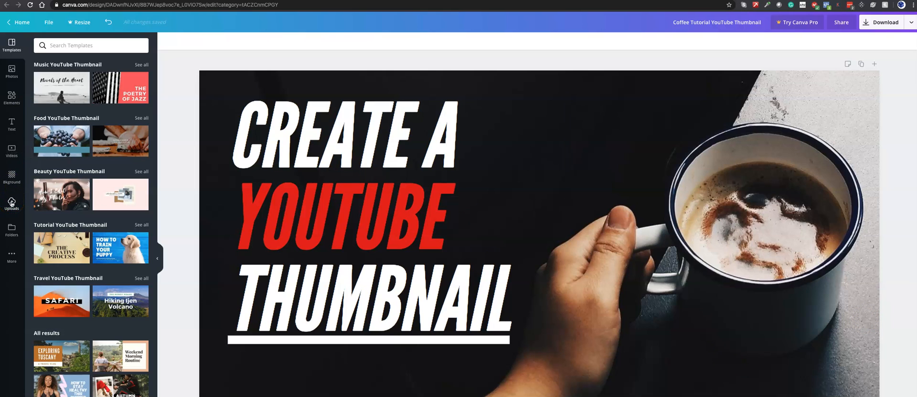
Search the photo library for "social"
{"action": "left_click", "coordinate": [11, 76]}
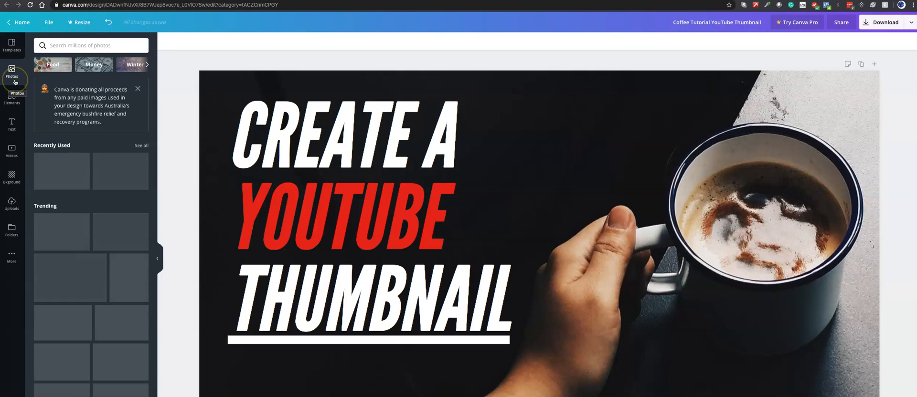
{"action": "left_click", "coordinate": [60, 45]}
{"action": "left_click", "coordinate": [62, 45]}
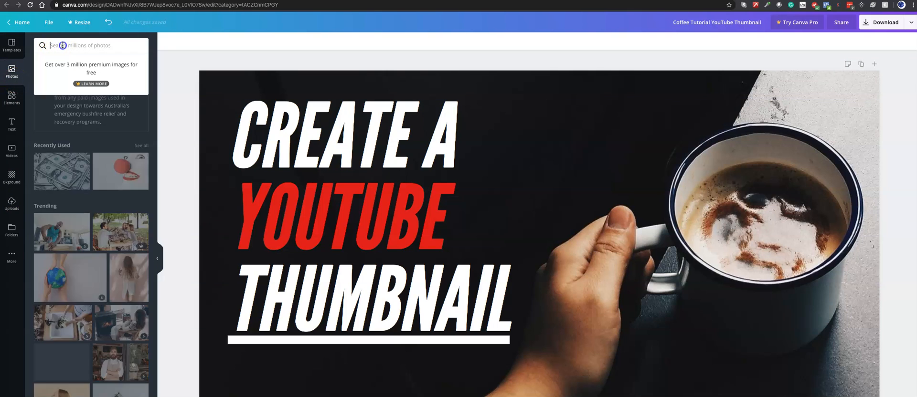
{"action": "type", "text": "s"}
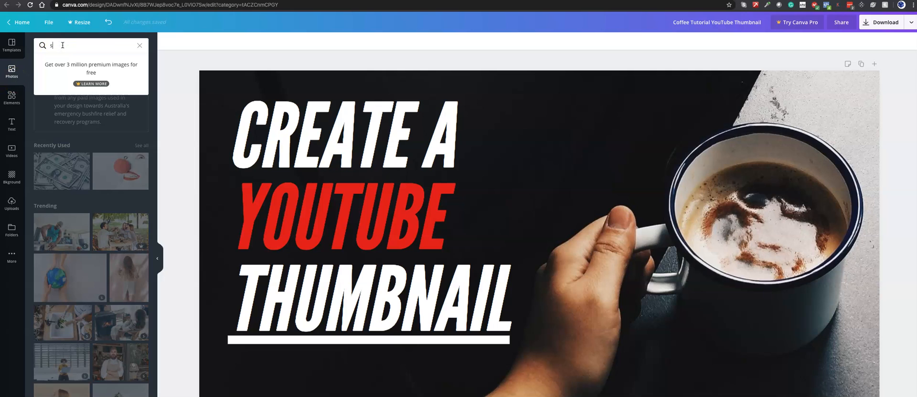
{"action": "type", "text": "ocial"}
{"action": "key", "text": "Return"}
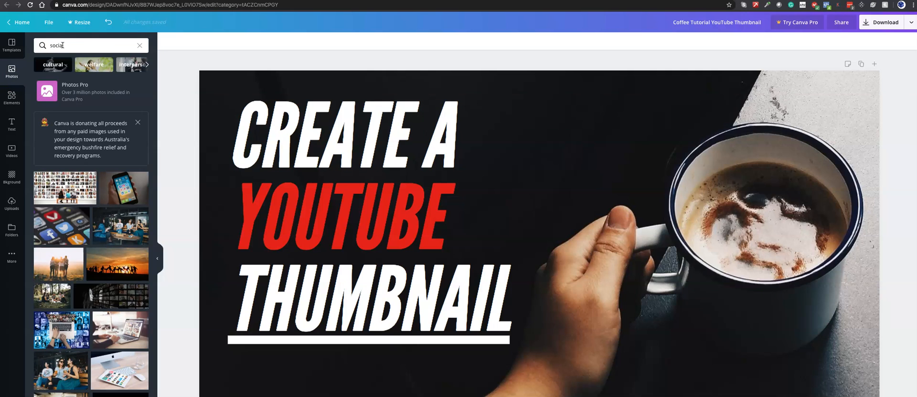
Add the photo of a hand holding a social-apps phone, shrink it, and place it between the headline and the mug
{"action": "left_click", "coordinate": [123, 187]}
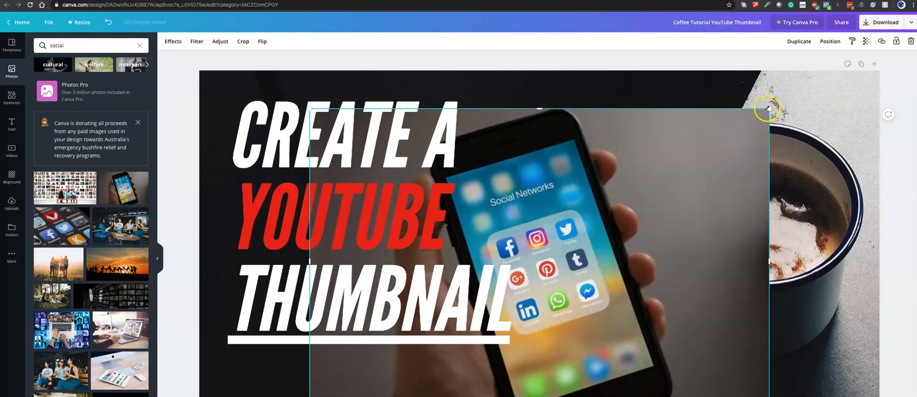
{"action": "left_click_drag", "start_coordinate": [770, 108], "coordinate": [472, 306]}
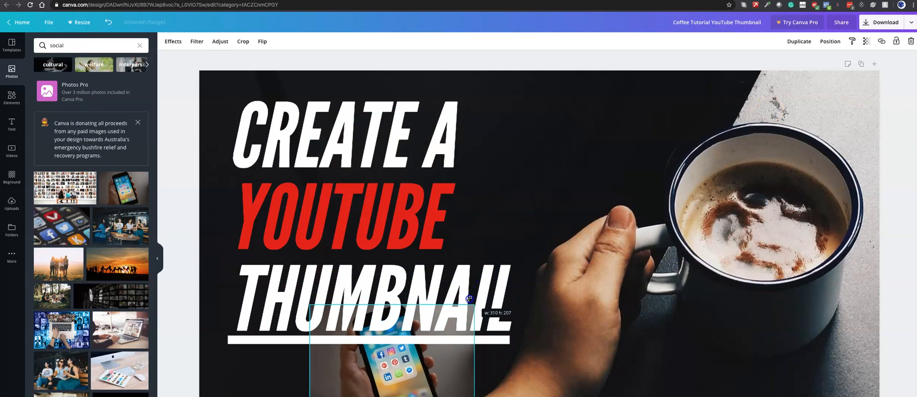
{"action": "left_click_drag", "start_coordinate": [427, 346], "coordinate": [583, 153]}
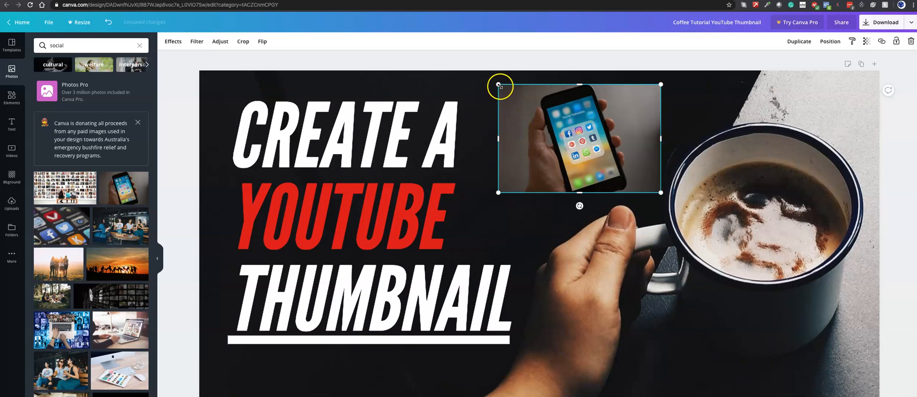
{"action": "left_click_drag", "start_coordinate": [499, 85], "coordinate": [513, 94]}
{"action": "left_click_drag", "start_coordinate": [620, 141], "coordinate": [613, 132]}
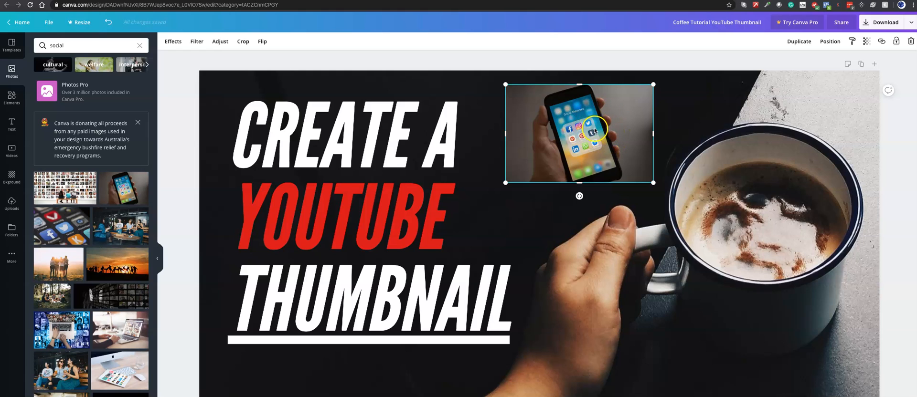
Fade the phone photo to a transparency of 26 and deselect it
{"action": "left_click", "coordinate": [866, 44]}
{"action": "left_click_drag", "start_coordinate": [849, 60], "coordinate": [815, 63]}
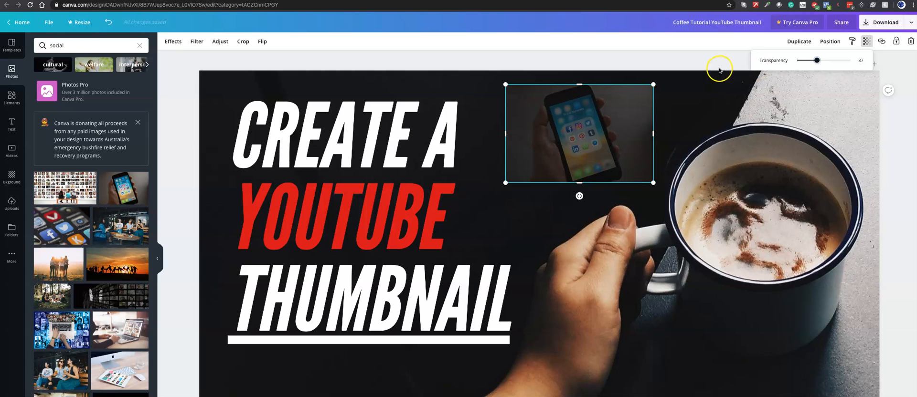
{"action": "left_click", "coordinate": [527, 219]}
{"action": "left_click", "coordinate": [712, 333]}
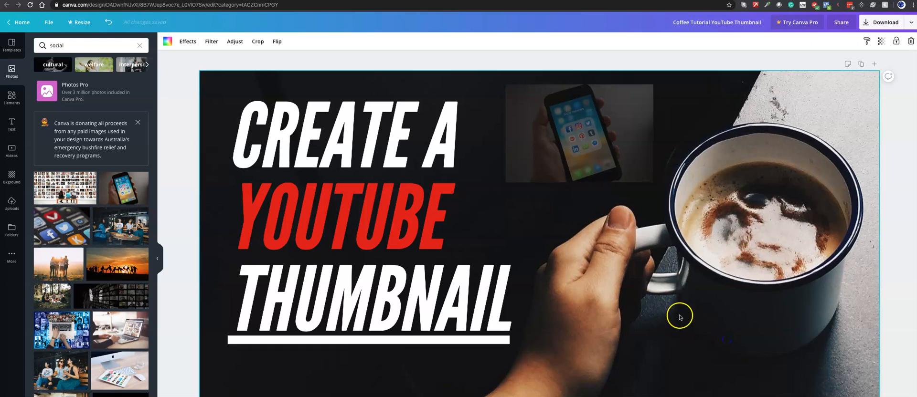
{"action": "left_click", "coordinate": [611, 163]}
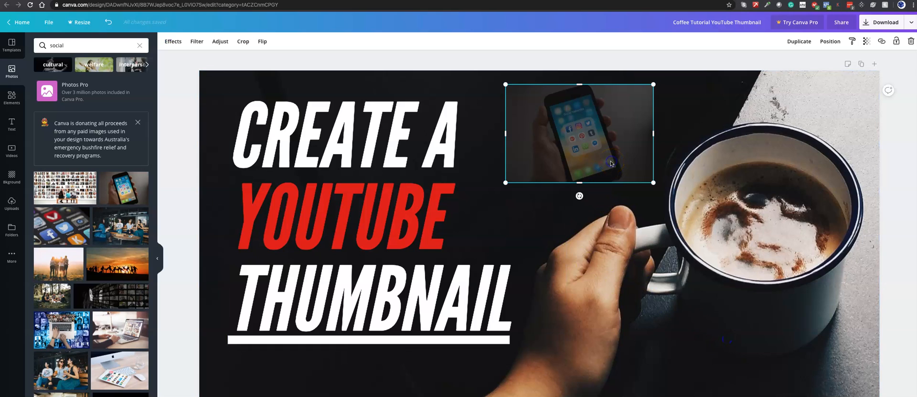
{"action": "left_click", "coordinate": [866, 41]}
{"action": "left_click_drag", "start_coordinate": [817, 61], "coordinate": [811, 61]}
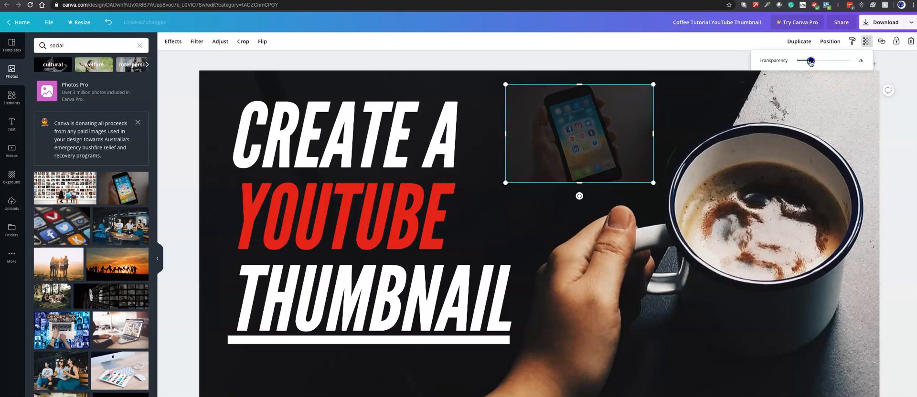
{"action": "left_click", "coordinate": [748, 328]}
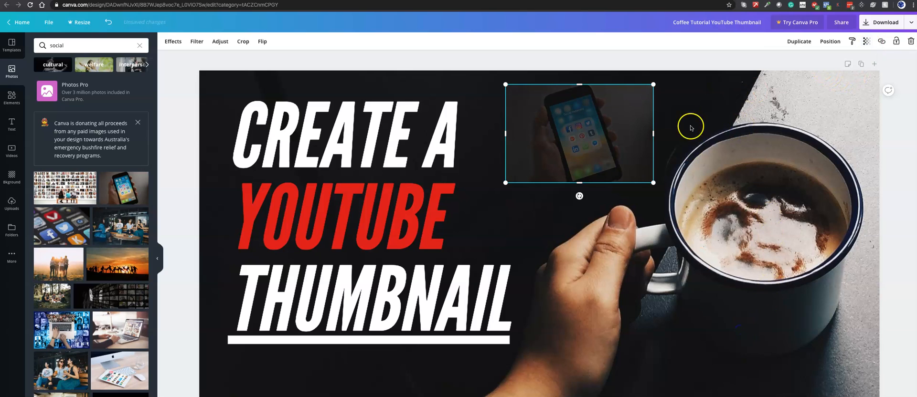
{"action": "left_click", "coordinate": [689, 149]}
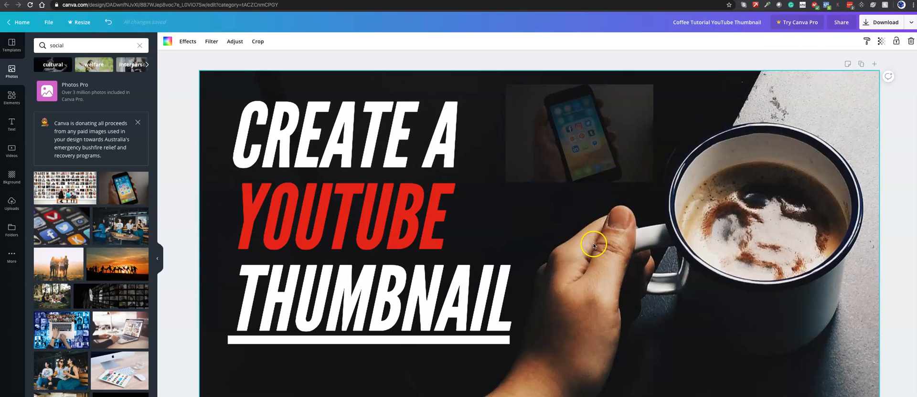
Shift the phone photo slightly closer to the headline and deselect it
{"action": "left_click", "coordinate": [597, 150]}
{"action": "left_click_drag", "start_coordinate": [597, 150], "coordinate": [579, 148]}
{"action": "left_click_drag", "start_coordinate": [577, 149], "coordinate": [584, 146]}
{"action": "left_click", "coordinate": [694, 172]}
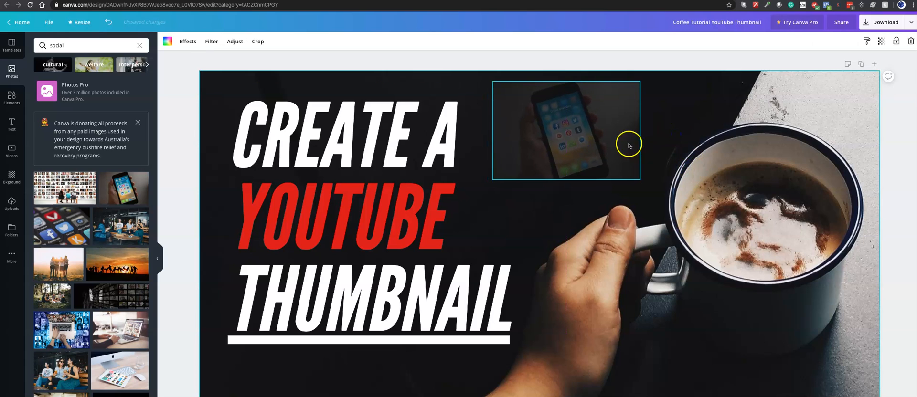
Fade the phone photo to a transparency of 12, keep the background at 100, and deselect the photo
{"action": "left_click", "coordinate": [628, 144]}
{"action": "left_click", "coordinate": [866, 42]}
{"action": "left_click", "coordinate": [811, 61]}
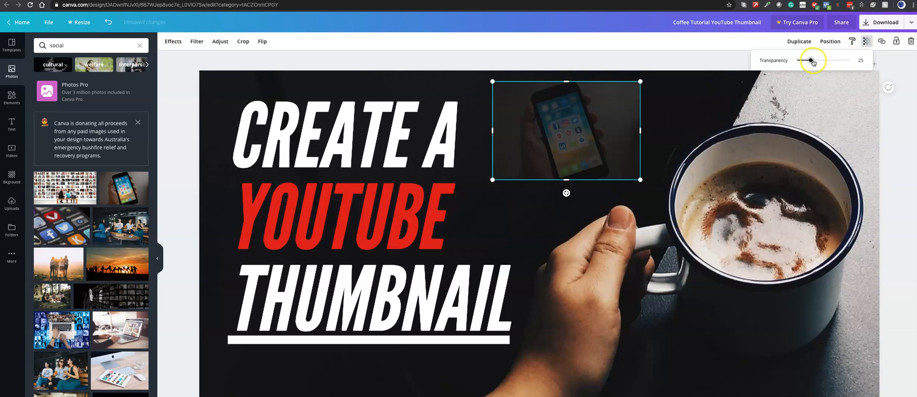
{"action": "left_click_drag", "start_coordinate": [809, 61], "coordinate": [806, 62]}
{"action": "left_click", "coordinate": [672, 101]}
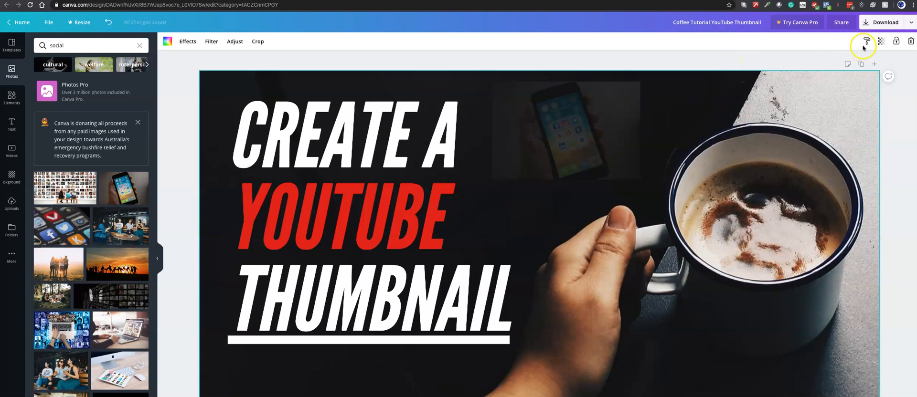
{"action": "left_click", "coordinate": [881, 41]}
{"action": "mouse_move", "coordinate": [865, 61]}
{"action": "left_mouse_down"}
{"action": "mouse_move", "coordinate": [848, 61]}
{"action": "mouse_move", "coordinate": [868, 61]}
{"action": "left_mouse_up"}
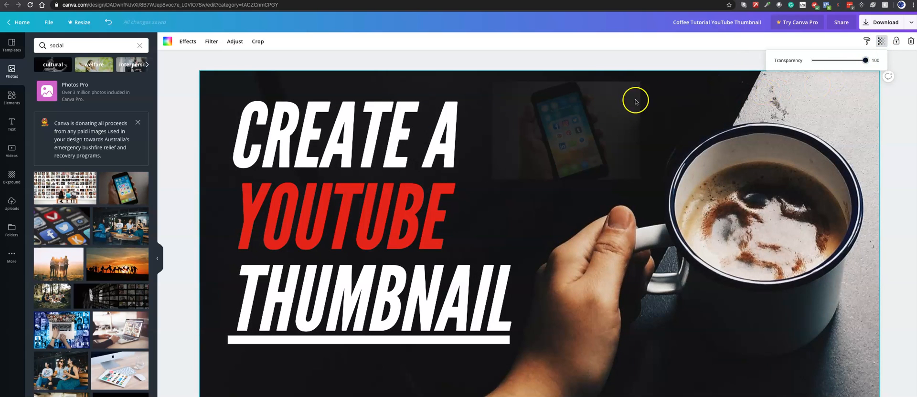
{"action": "left_click", "coordinate": [621, 110]}
{"action": "left_click", "coordinate": [866, 41]}
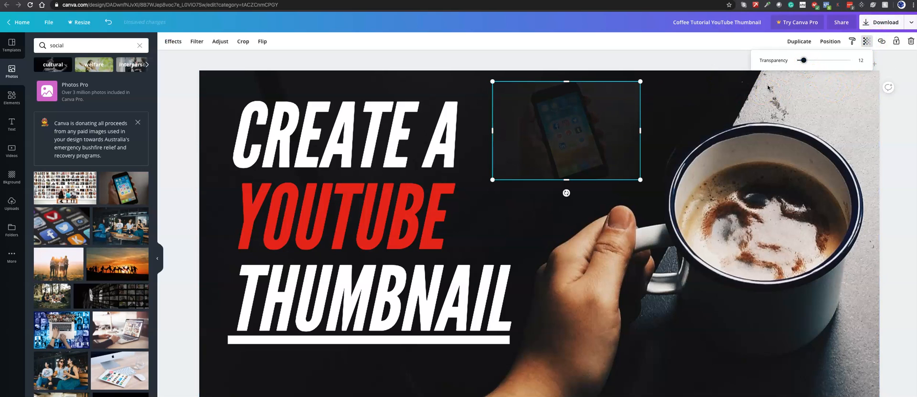
{"action": "left_click", "coordinate": [685, 94]}
{"action": "left_click", "coordinate": [735, 275]}
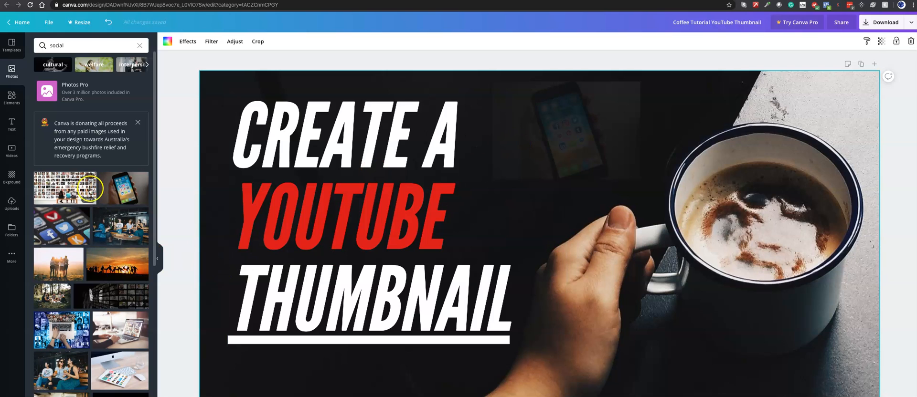
Add a heading over the phone photo near the canvas's upper edge and replace its text with "AMAZING GRAPHICS"
{"action": "left_click", "coordinate": [9, 130]}
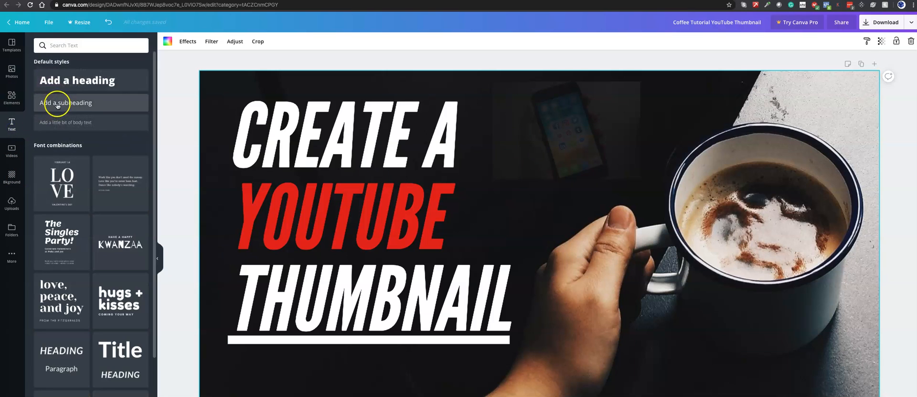
{"action": "left_click", "coordinate": [72, 82]}
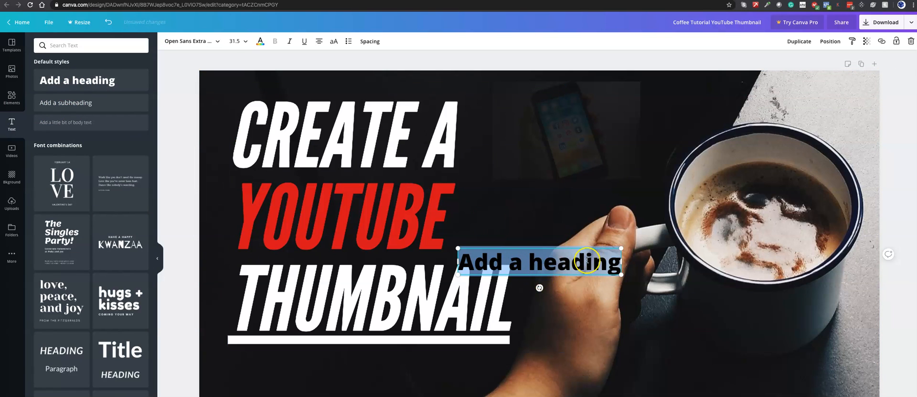
{"action": "left_click_drag", "start_coordinate": [570, 247], "coordinate": [672, 91]}
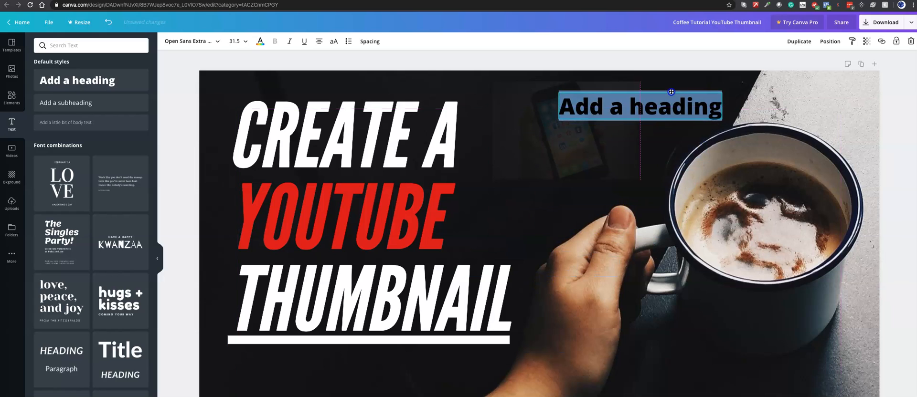
{"action": "double_click", "coordinate": [669, 105]}
{"action": "left_click", "coordinate": [669, 105]}
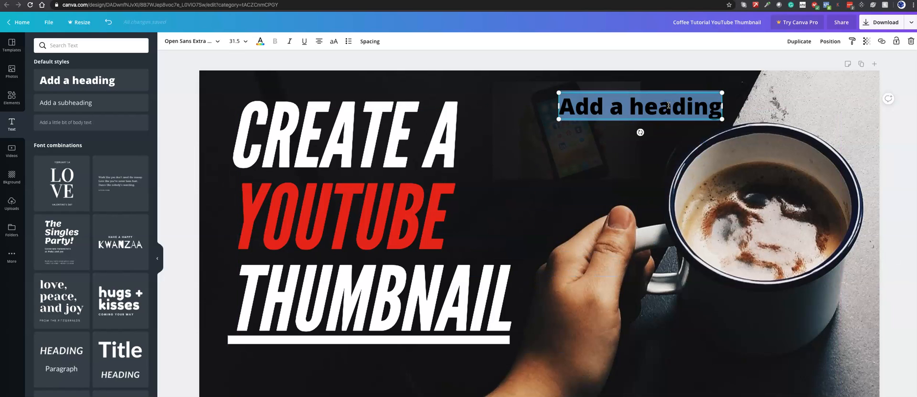
{"action": "type", "text": "AMAZING"}
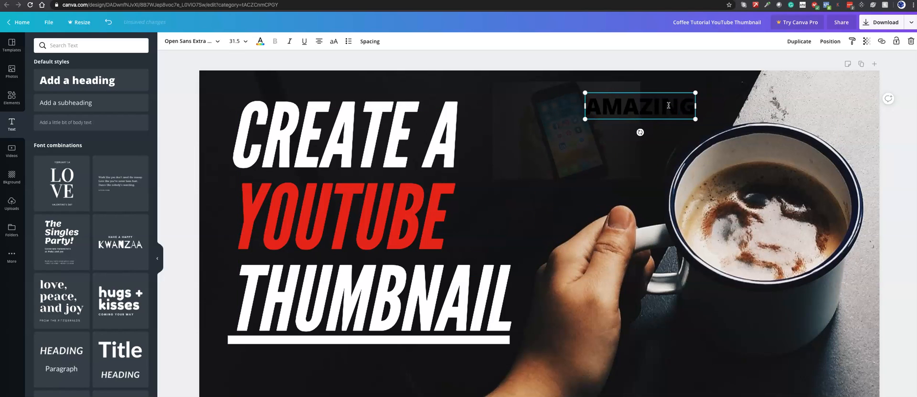
{"action": "type", "text": " GRAP"}
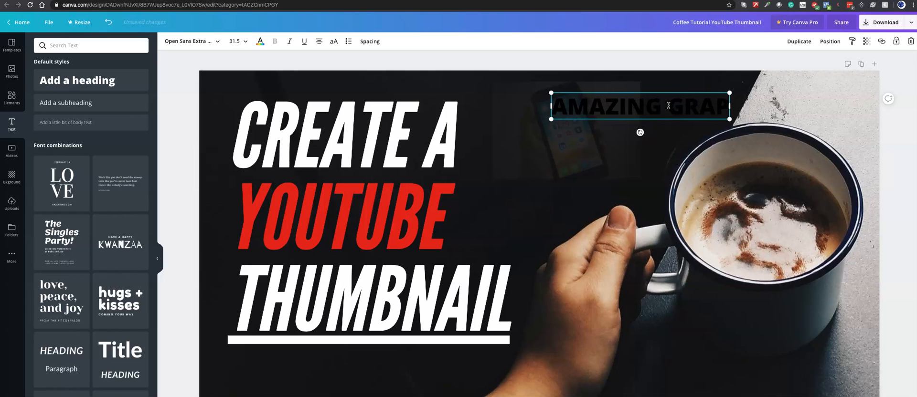
{"action": "type", "text": "HICS"}
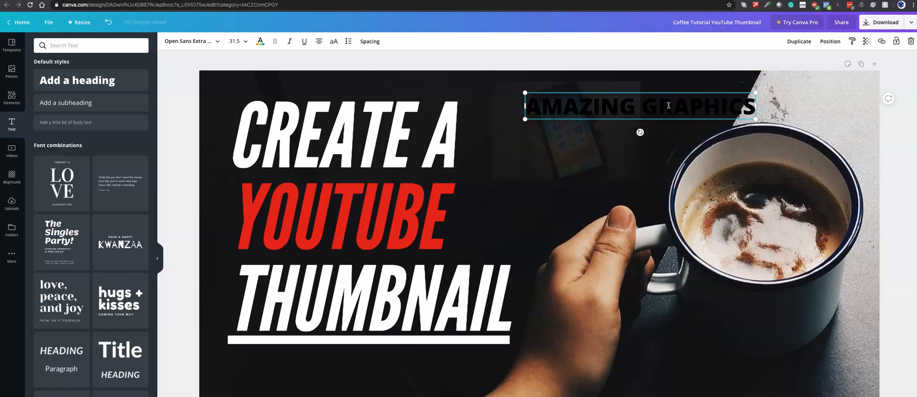
Color the AMAZING GRAPHICS heading white and append an exclamation mark to it
{"action": "left_click", "coordinate": [261, 42]}
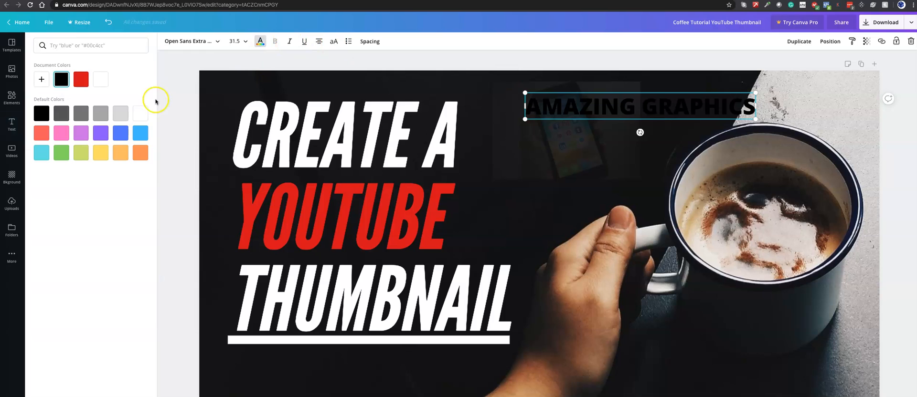
{"action": "left_click", "coordinate": [100, 78]}
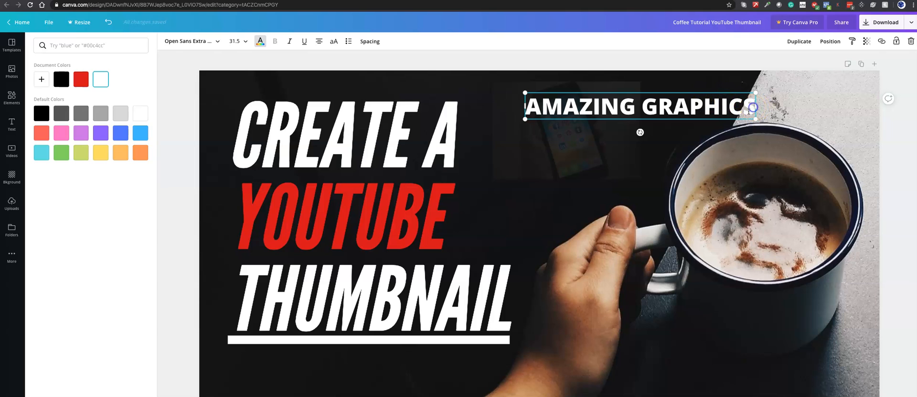
{"action": "type", "text": "!"}
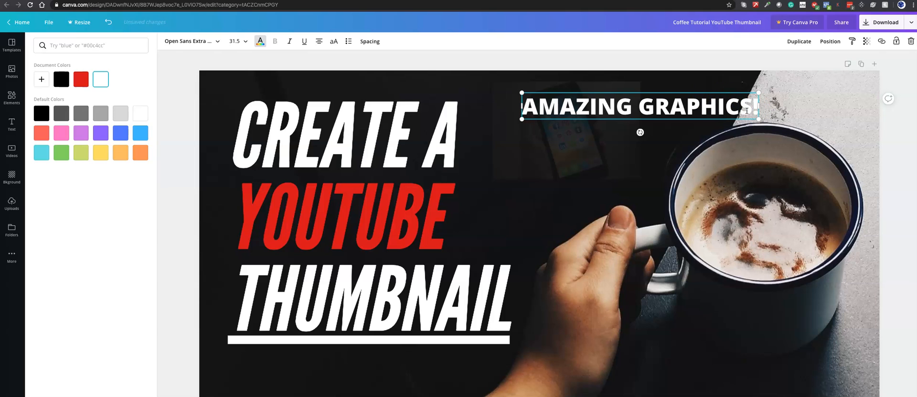
Tilt the AMAZING GRAPHICS! heading into an upward diagonal and position it between the headline and the mug, above the hand
{"action": "left_click_drag", "start_coordinate": [681, 90], "coordinate": [648, 110]}
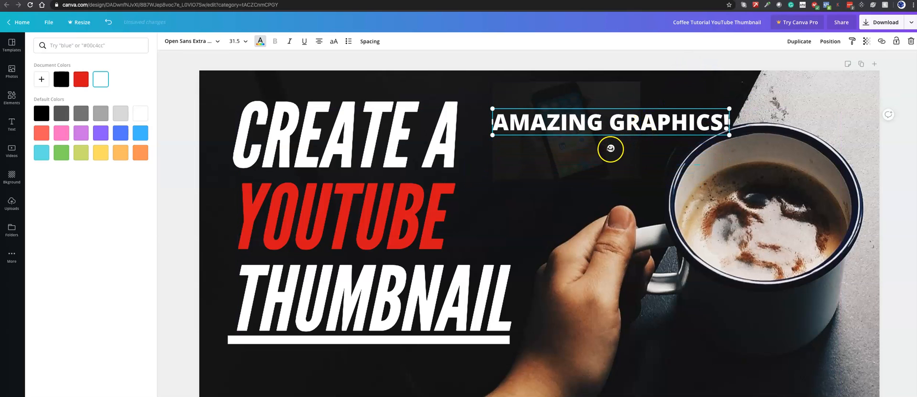
{"action": "left_click_drag", "start_coordinate": [610, 148], "coordinate": [630, 139]}
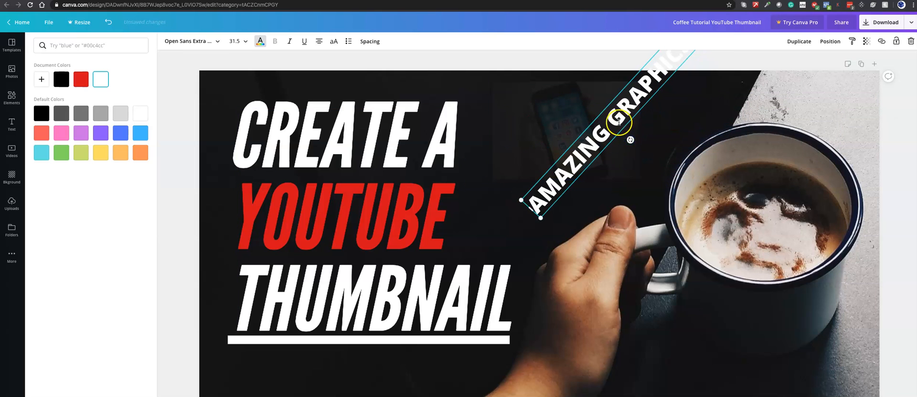
{"action": "left_click_drag", "start_coordinate": [609, 109], "coordinate": [605, 157]}
{"action": "left_click_drag", "start_coordinate": [628, 191], "coordinate": [623, 195]}
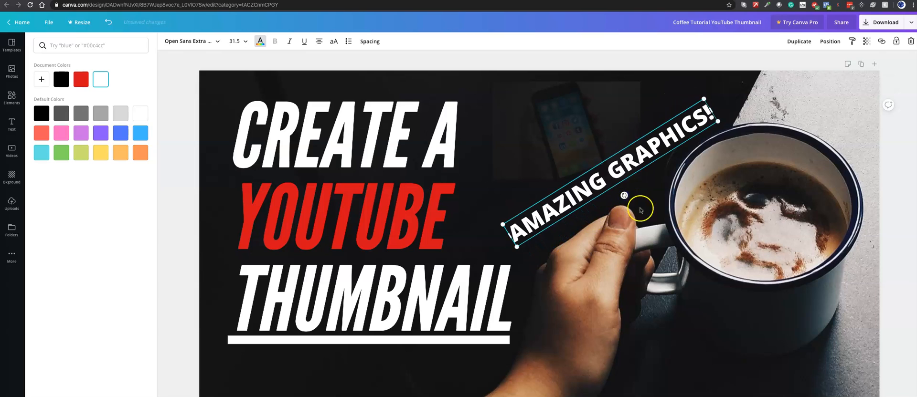
Recolor the AMAZING GRAPHICS! heading to the custom yellow #f7ff59 and set its transparency to 31
{"action": "left_click", "coordinate": [100, 152]}
{"action": "left_click", "coordinate": [42, 80]}
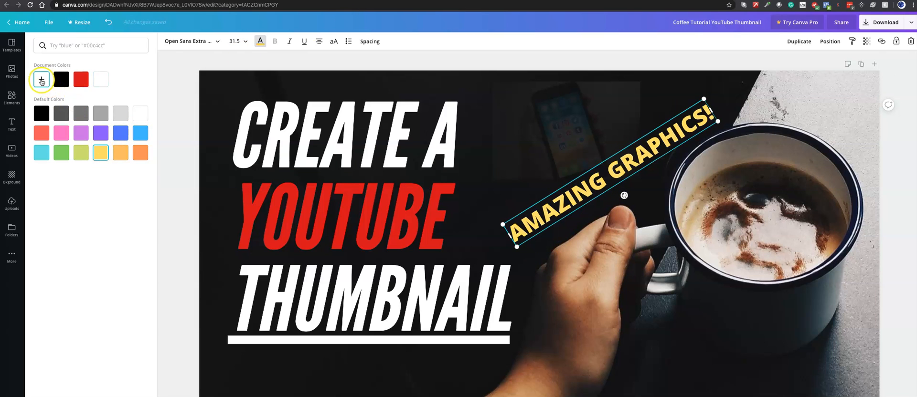
{"action": "left_click", "coordinate": [56, 143]}
{"action": "left_click_drag", "start_coordinate": [56, 144], "coordinate": [58, 142]}
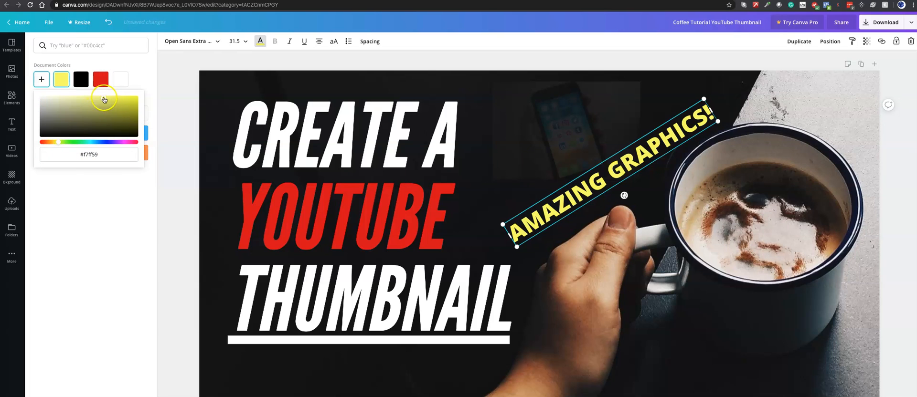
{"action": "left_click", "coordinate": [61, 83]}
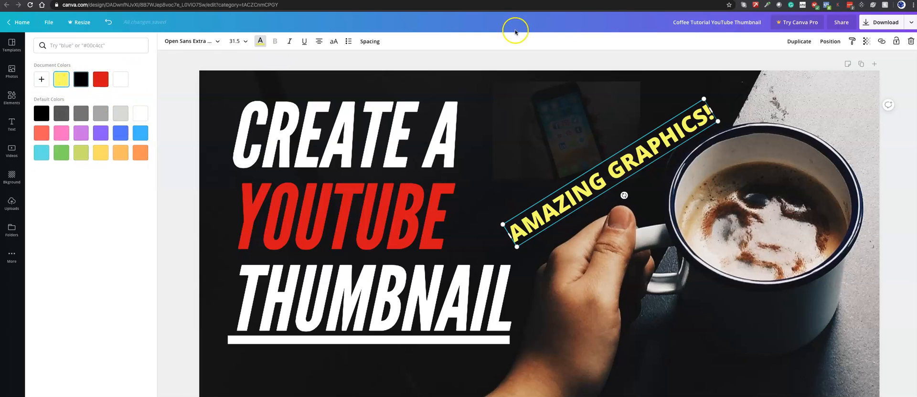
{"action": "left_click", "coordinate": [866, 41]}
{"action": "left_click_drag", "start_coordinate": [850, 61], "coordinate": [816, 63]}
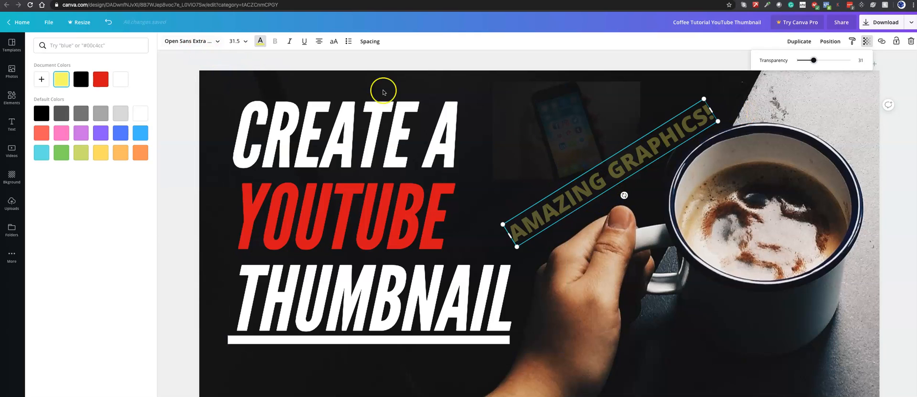
Browse the available fonts for the AMAZING GRAPHICS! heading
{"action": "left_click", "coordinate": [217, 42]}
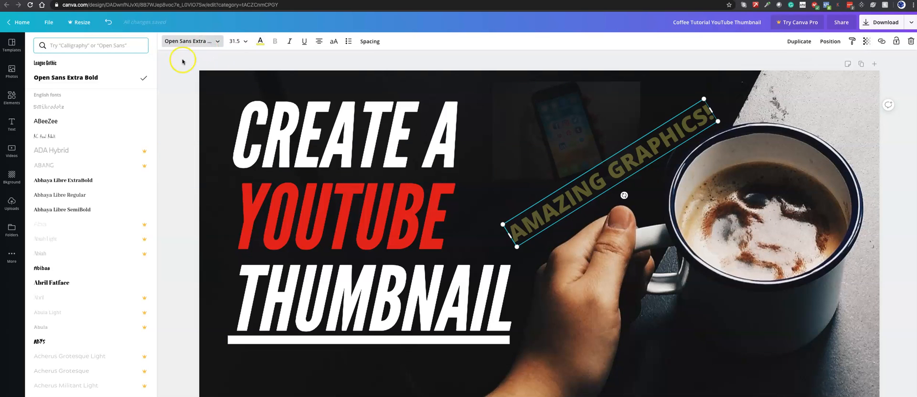
{"action": "scroll", "coordinate": [62, 138], "scroll_direction": "down", "scroll_amount": 1}
{"action": "scroll", "coordinate": [64, 138], "scroll_direction": "down", "scroll_amount": 4}
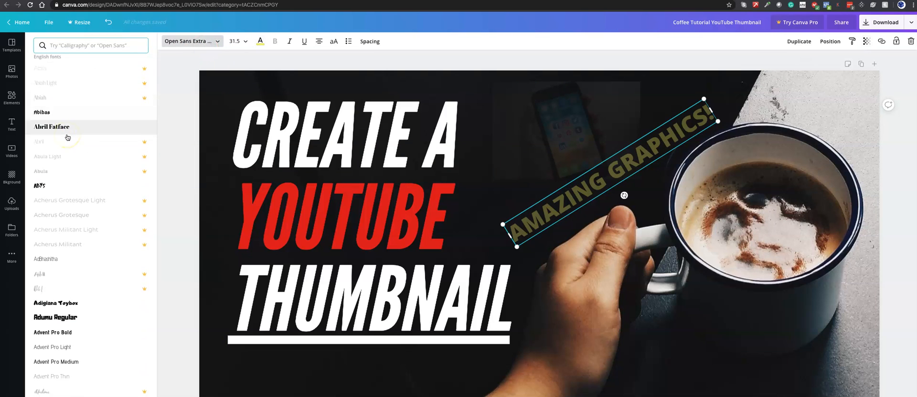
{"action": "scroll", "coordinate": [71, 229], "scroll_direction": "down", "scroll_amount": 5}
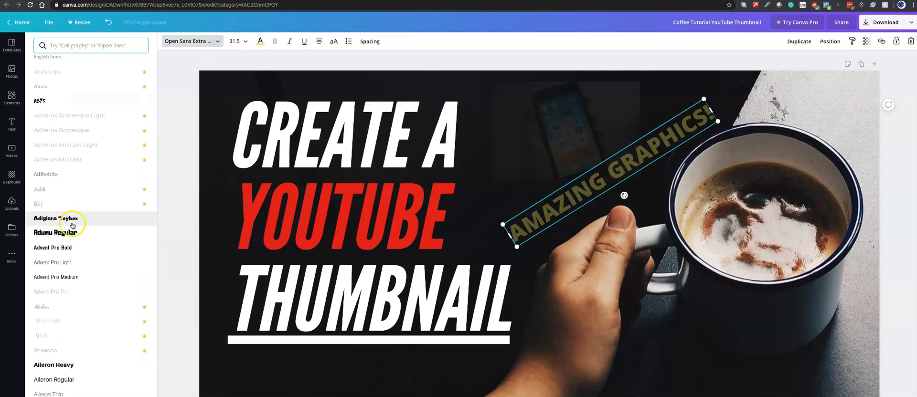
{"action": "scroll", "coordinate": [76, 224], "scroll_direction": "down", "scroll_amount": 7}
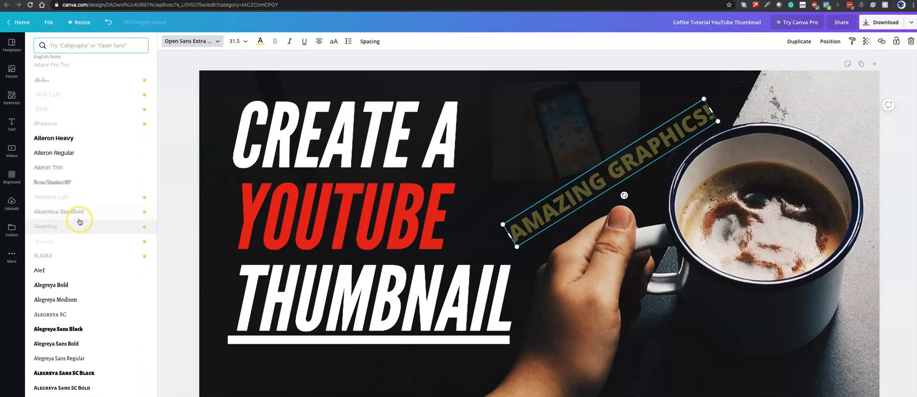
{"action": "scroll", "coordinate": [84, 217], "scroll_direction": "down", "scroll_amount": 4}
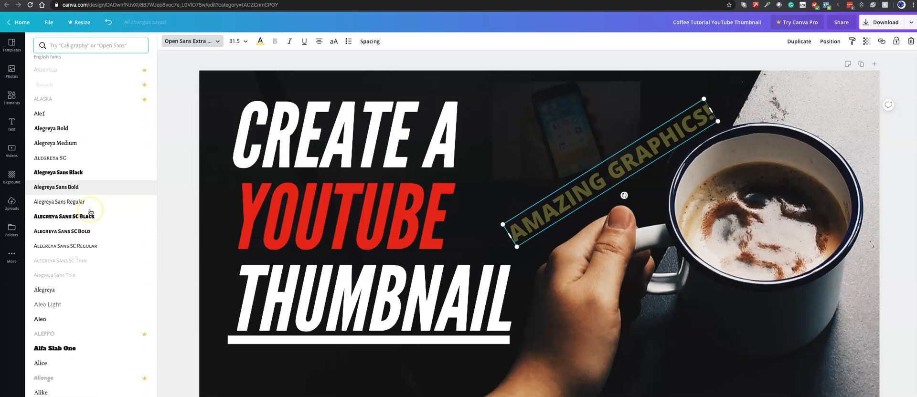
{"action": "scroll", "coordinate": [91, 210], "scroll_direction": "down", "scroll_amount": 2}
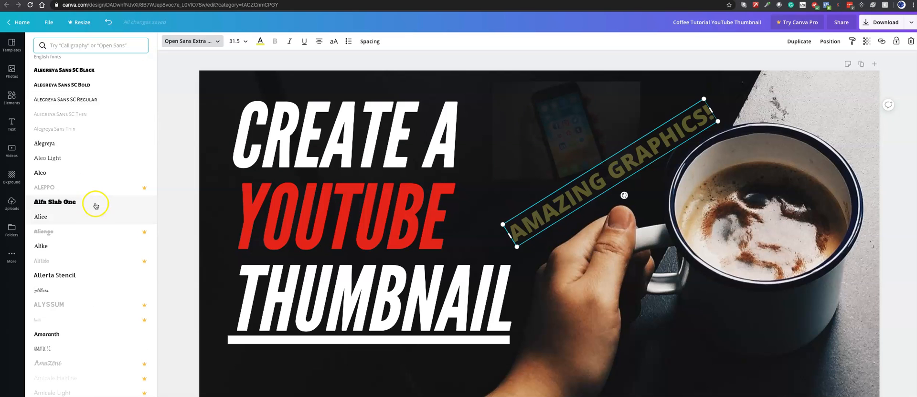
Try to apply the premium fonts Amazone and Alyssum to the AMAZING GRAPHICS! heading, dismissing the upgrade offers
{"action": "left_click", "coordinate": [56, 366]}
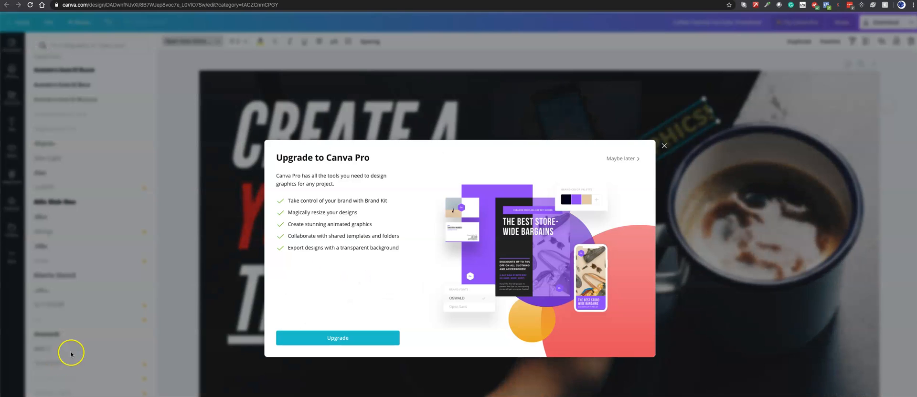
{"action": "left_click", "coordinate": [664, 145]}
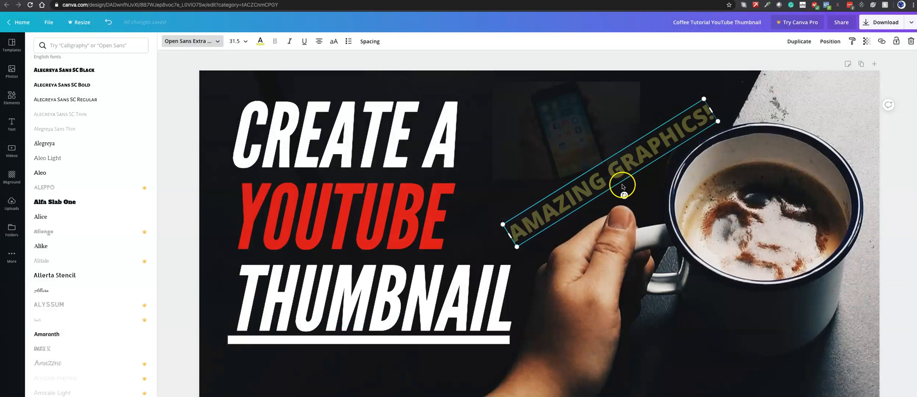
{"action": "left_click", "coordinate": [60, 307]}
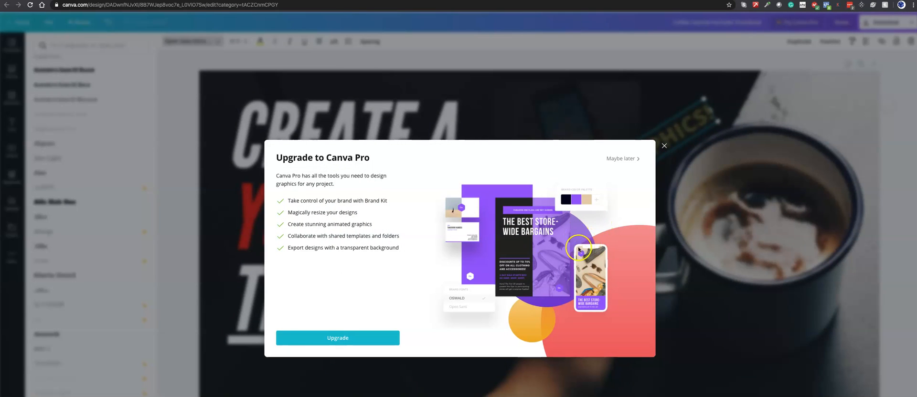
{"action": "left_click", "coordinate": [665, 146]}
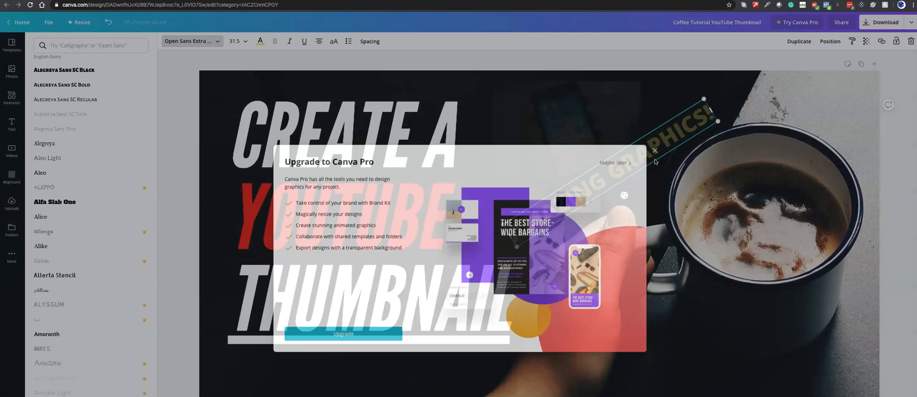
{"action": "left_click", "coordinate": [56, 302]}
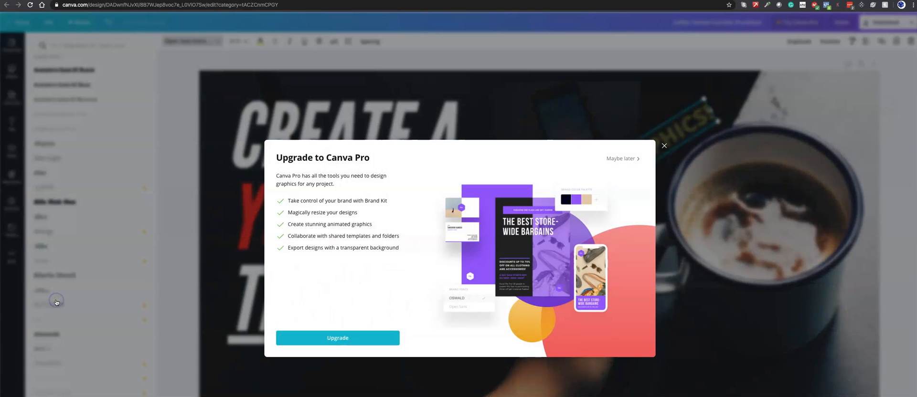
{"action": "left_click", "coordinate": [621, 160]}
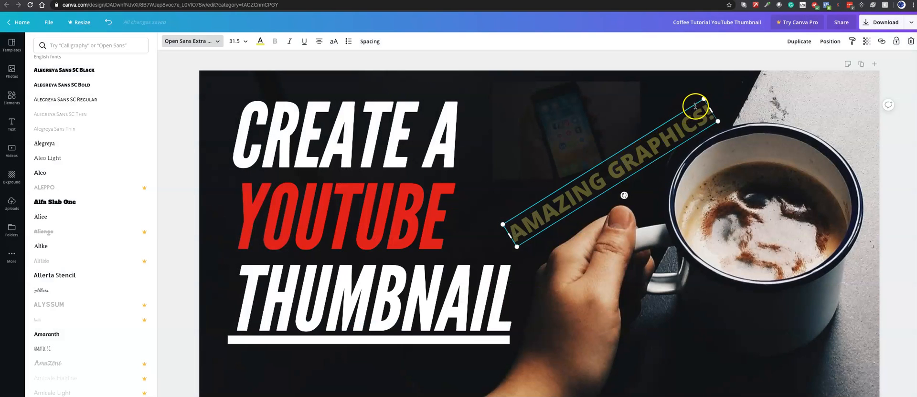
Shrink the AMAZING GRAPHICS! heading to font size 25 and place it diagonally just above the hand, beside the mug
{"action": "left_click_drag", "start_coordinate": [711, 109], "coordinate": [722, 104]}
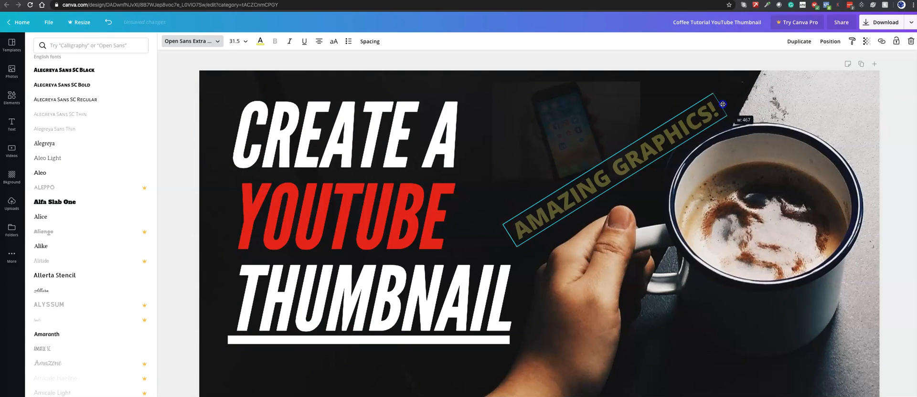
{"action": "left_click_drag", "start_coordinate": [619, 185], "coordinate": [619, 202]}
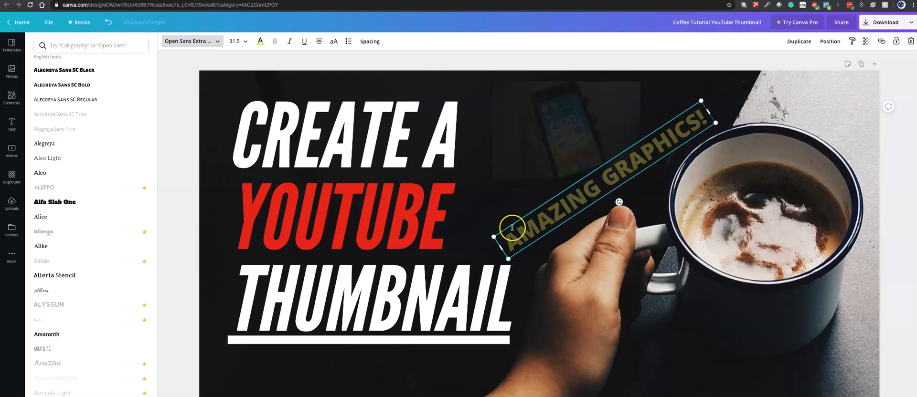
{"action": "left_click_drag", "start_coordinate": [501, 231], "coordinate": [546, 208]}
{"action": "left_click", "coordinate": [652, 157]}
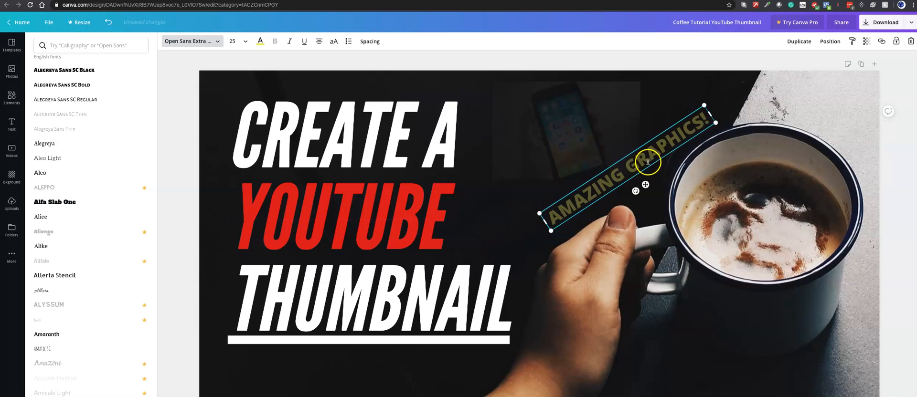
{"action": "left_click_drag", "start_coordinate": [643, 170], "coordinate": [624, 189]}
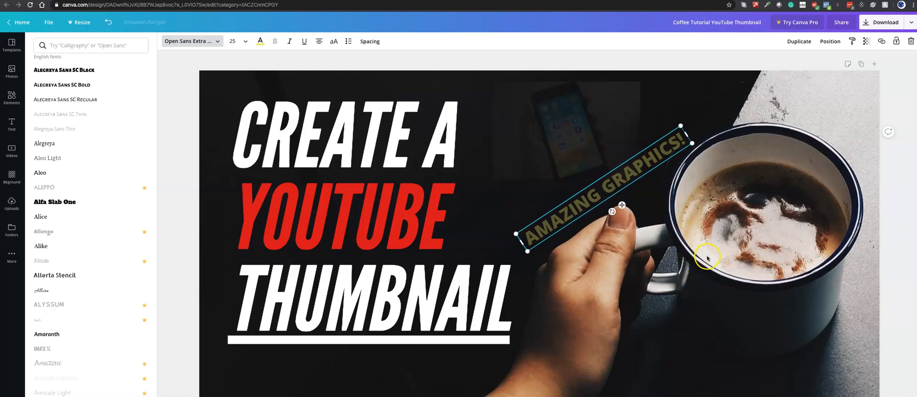
Set the AMAZING GRAPHICS! heading's transparency to 47 and deselect the heading
{"action": "left_click", "coordinate": [865, 41]}
{"action": "left_click_drag", "start_coordinate": [813, 61], "coordinate": [823, 60]}
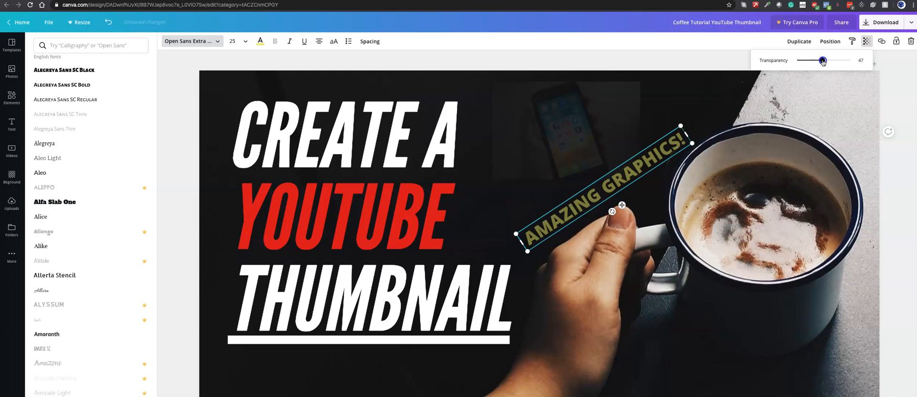
{"action": "left_click", "coordinate": [712, 100]}
{"action": "left_click", "coordinate": [760, 172]}
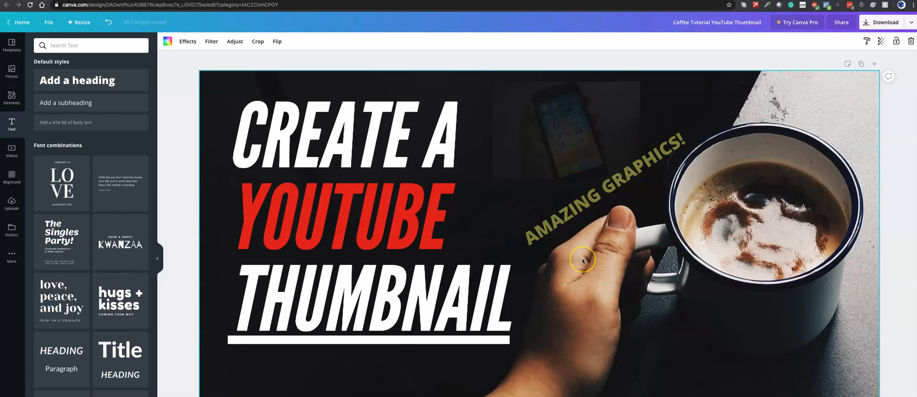
Shorten the design's title to "YouTube Thumbnail" by removing the words "Coffee Tutorial"
{"action": "left_click_drag", "start_coordinate": [673, 21], "coordinate": [767, 22]}
{"action": "left_click", "coordinate": [715, 22]}
{"action": "key", "text": "BackSpace"}
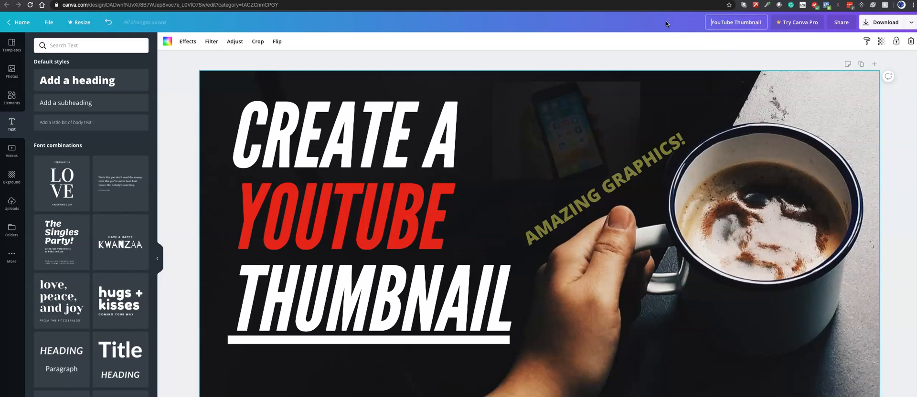
Download the finished thumbnail and dismiss the upgrade offer
{"action": "left_click", "coordinate": [886, 27]}
{"action": "left_click", "coordinate": [860, 110]}
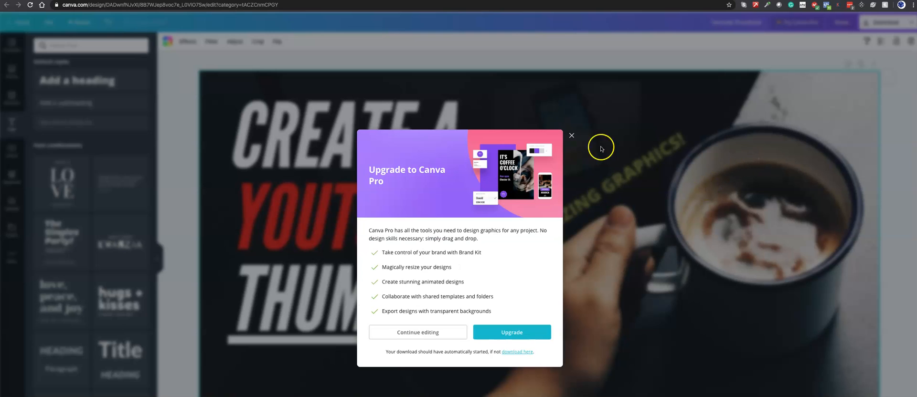
{"action": "left_click", "coordinate": [570, 136]}
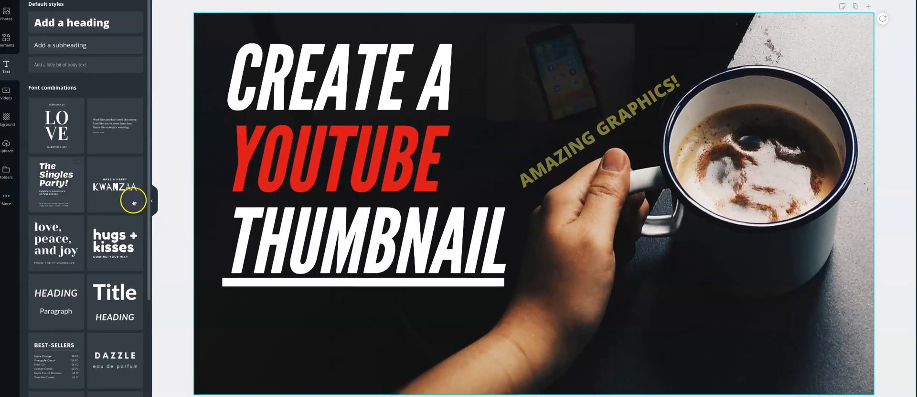
{"action": "left_click", "coordinate": [690, 261]}
{"action": "left_click", "coordinate": [684, 259]}
{"action": "left_click", "coordinate": [677, 258]}
{"action": "left_click", "coordinate": [675, 258]}
{"action": "left_click", "coordinate": [636, 72]}
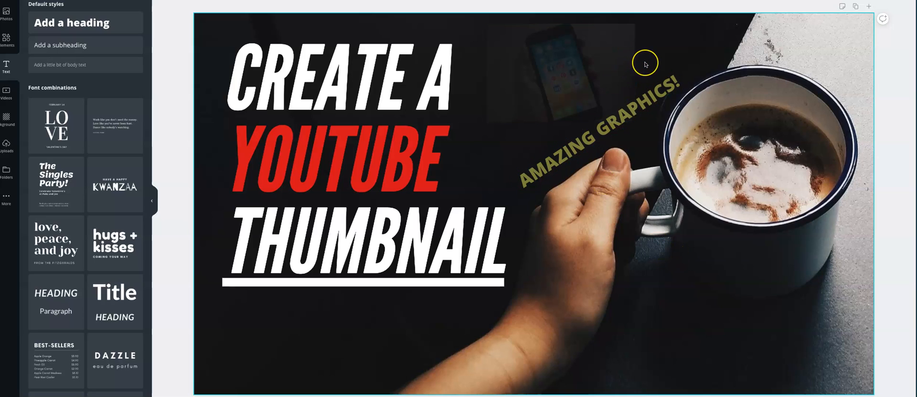